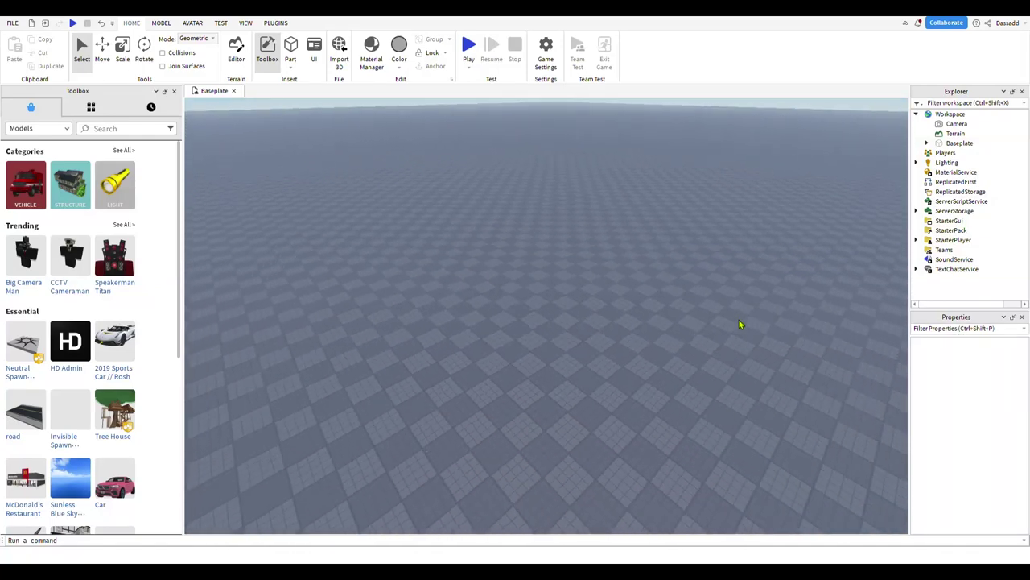
Scroll the camera in and out to look around the empty baseplate
scroll(741, 325, "up", 2)
scroll(740, 325, "up", 2)
scroll(741, 324, "down", 2)
scroll(741, 324, "down", 2)
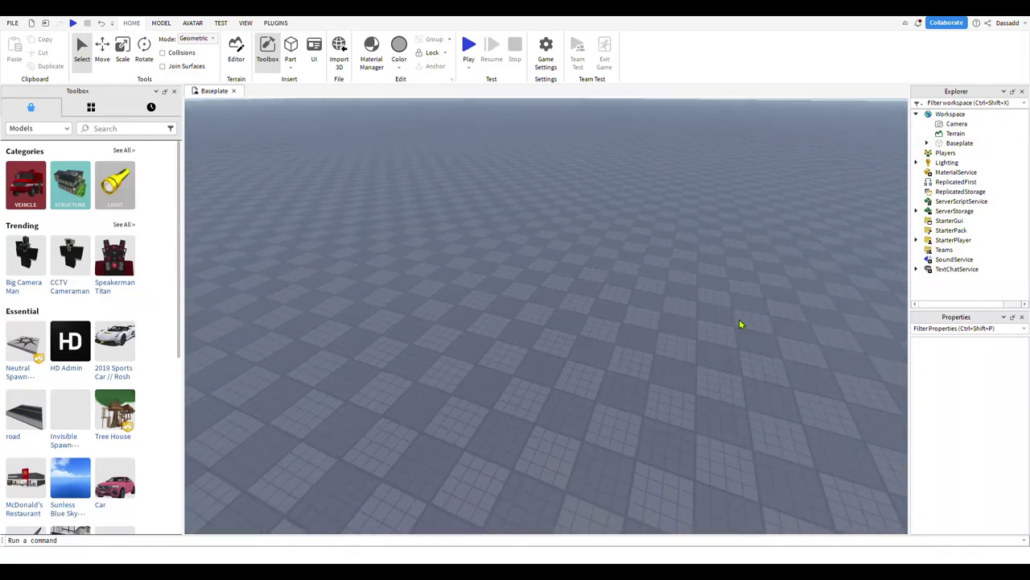
scroll(741, 324, "down", 2)
scroll(720, 336, "up", 1)
scroll(692, 341, "up", 2)
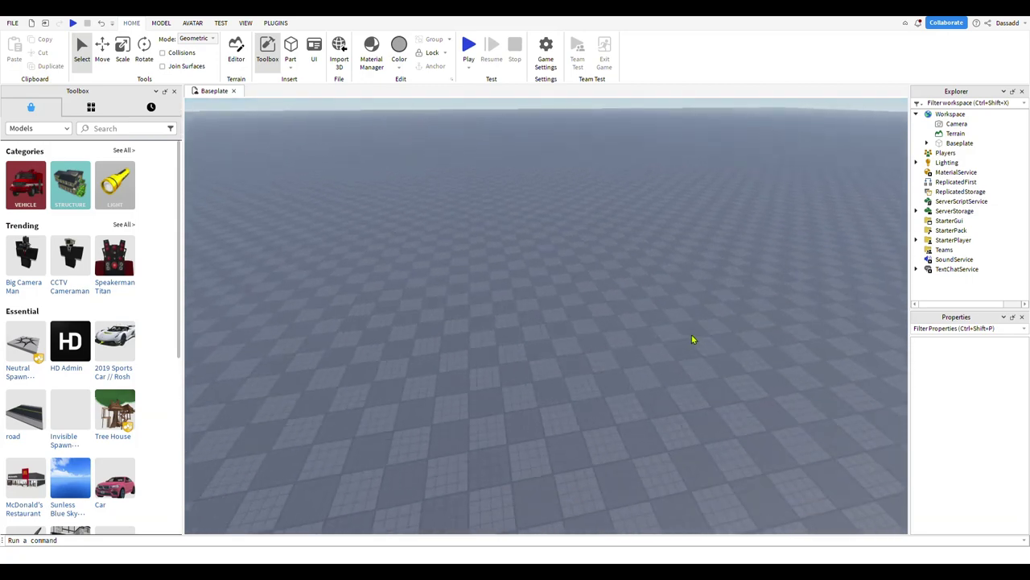
scroll(693, 341, "up", 2)
scroll(692, 339, "up", 2)
scroll(693, 339, "down", 2)
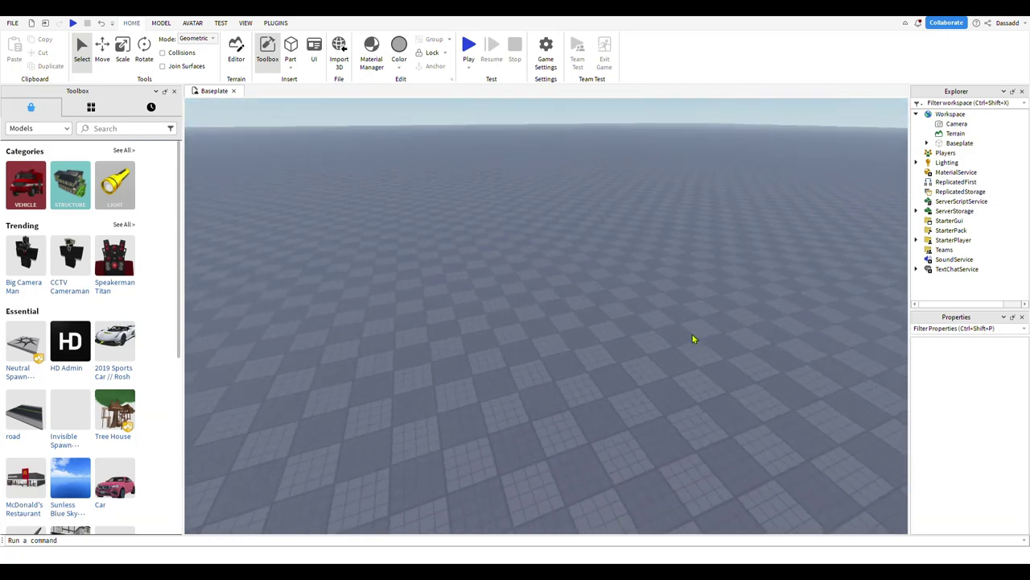
scroll(692, 339, "down", 2)
scroll(692, 339, "down", 2)
scroll(693, 339, "up", 1)
scroll(692, 339, "up", 1)
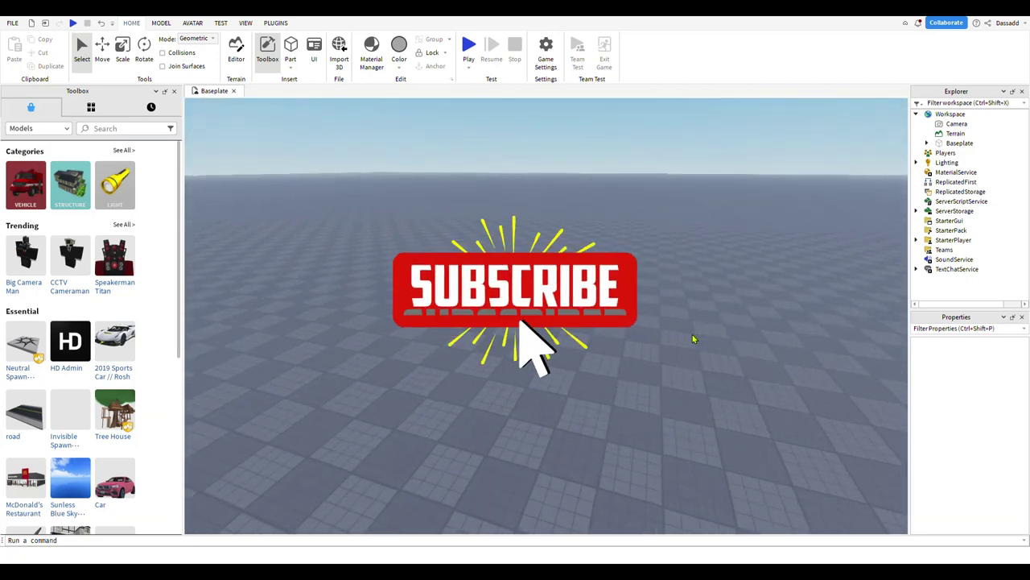
scroll(692, 338, "up", 1)
scroll(693, 339, "up", 1)
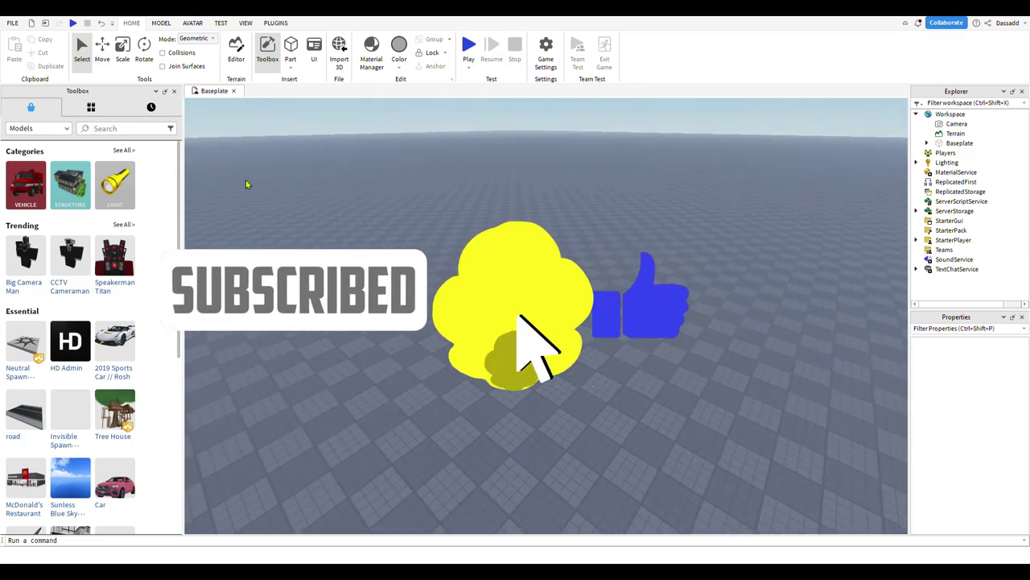
Browse the Toolbox Plugins list, dismiss Recent Searches, and return the category to Models
left_click(55, 131)
left_click(40, 157)
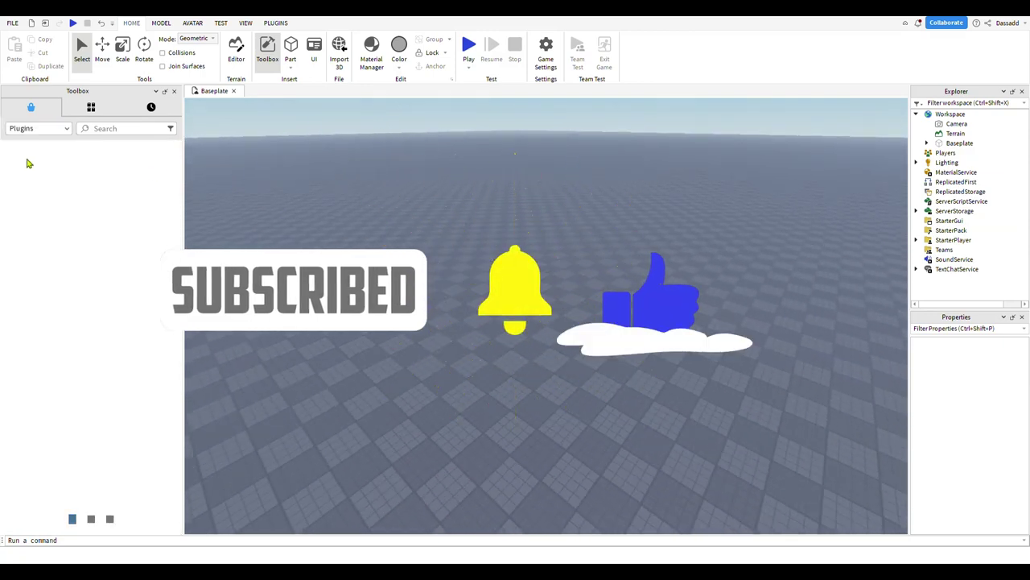
left_click(113, 129)
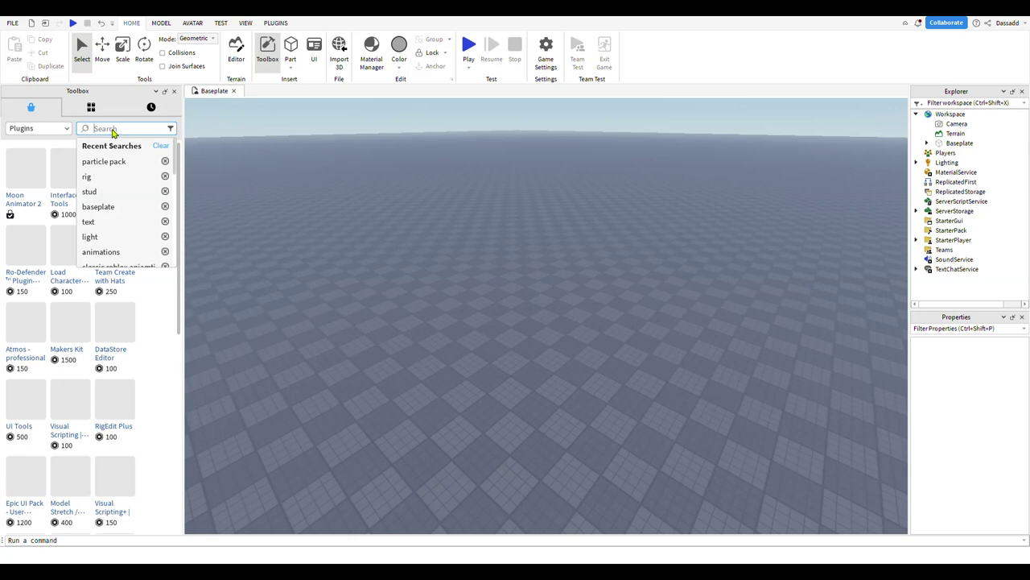
left_click(163, 289)
mouse_move(25, 169)
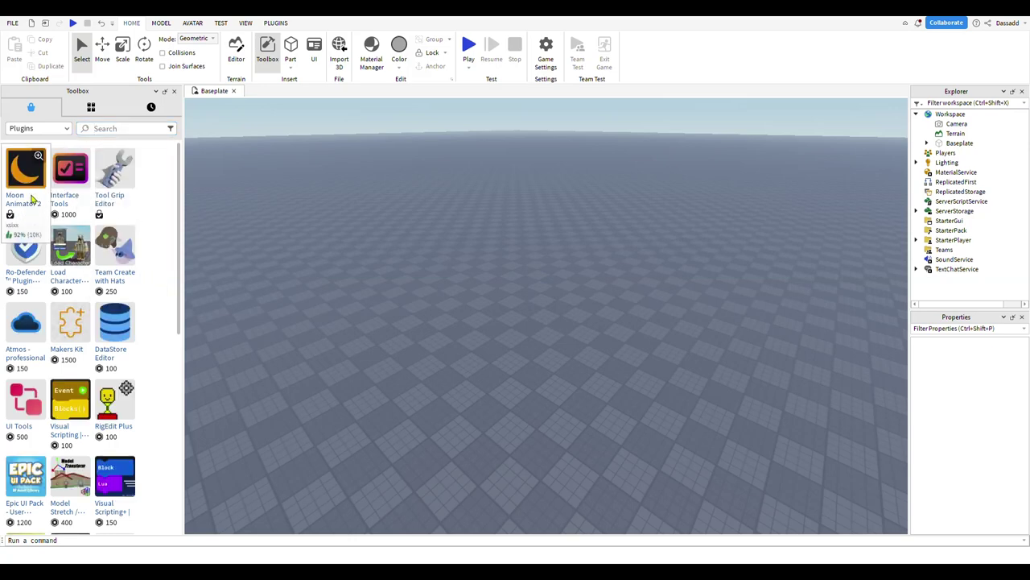
left_click(50, 131)
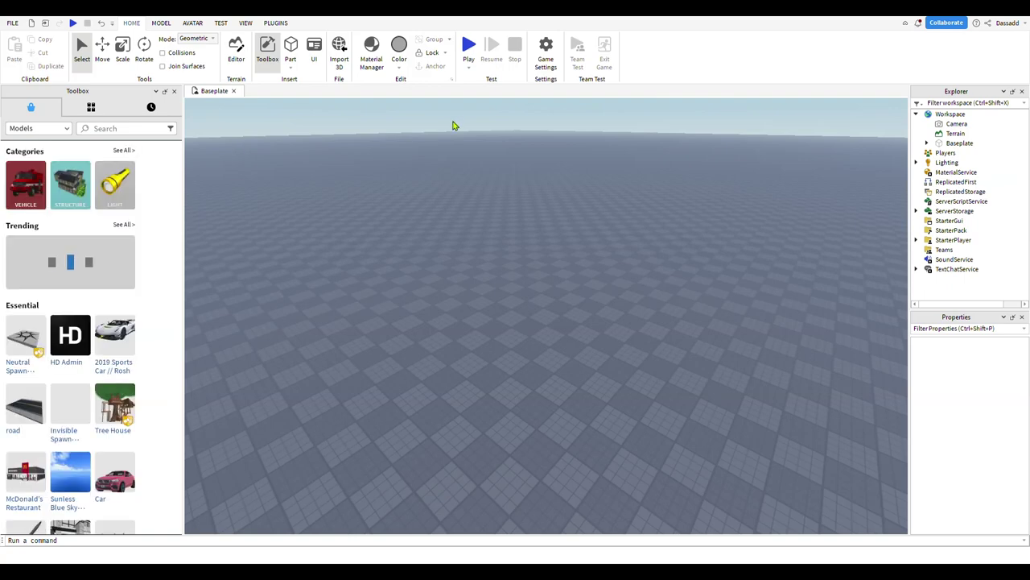
Launch Moon Animator 2, move its window lower right, and create a New Moon 2 File
left_click(276, 23)
left_click(417, 63)
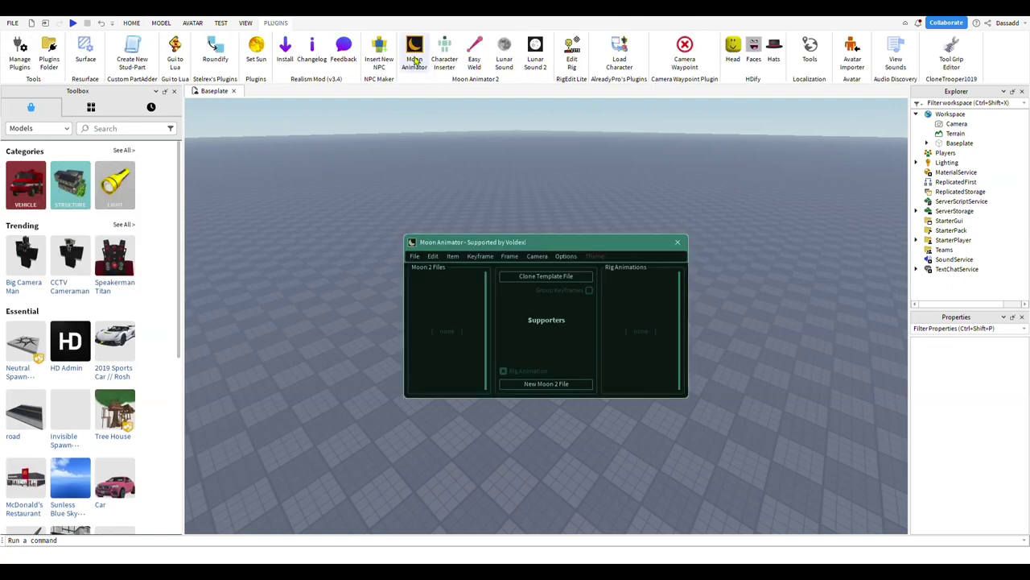
mouse_move(528, 232)
left_mouse_down()
mouse_move(769, 355)
mouse_move(744, 386)
left_mouse_up()
left_click(785, 508)
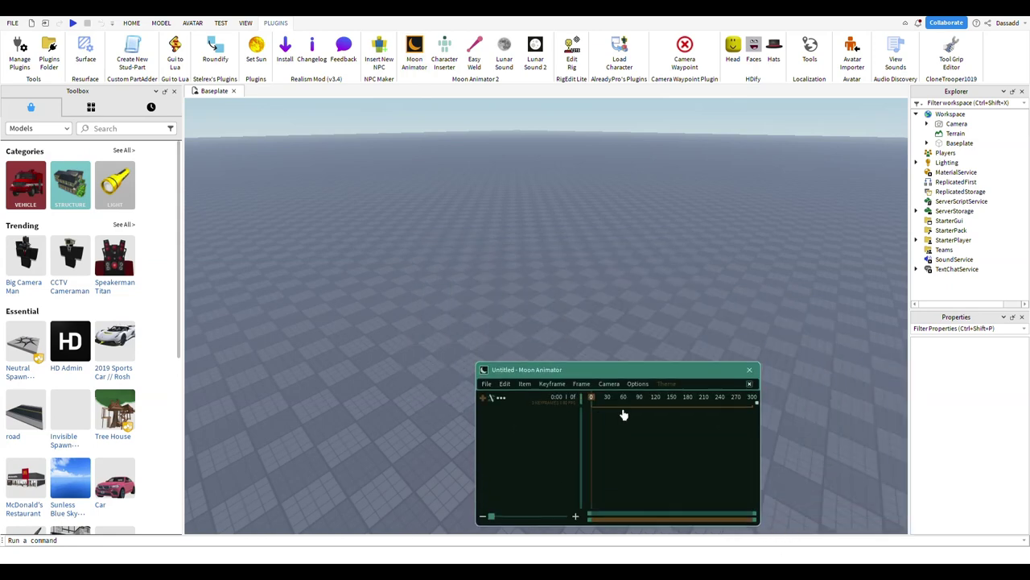
Insert the Dassadd avatar with Character Inserter and orbit to view it
left_click(441, 52)
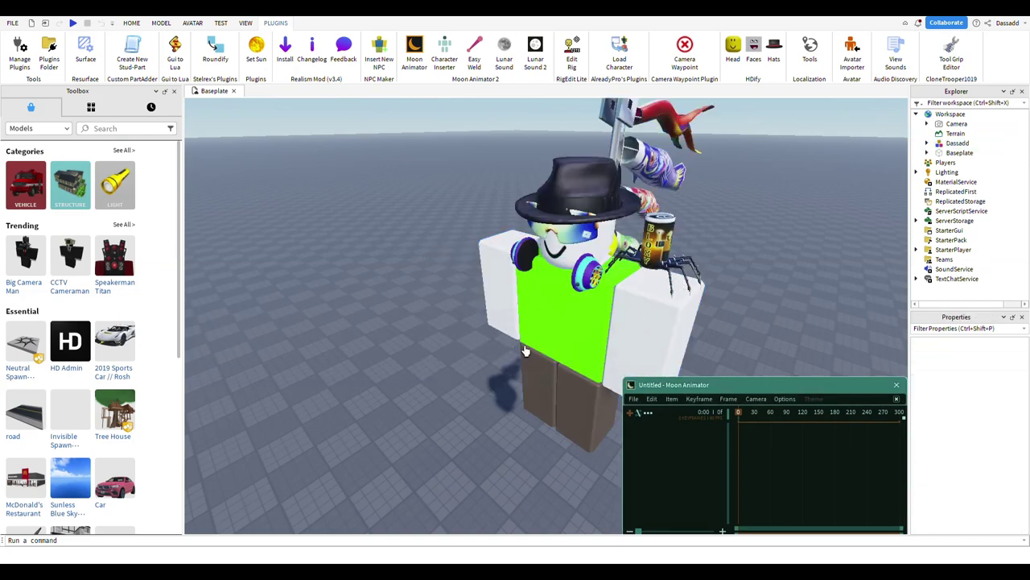
scroll(564, 357, "down", 5)
right_click_drag(563, 357, 564, 357)
scroll(561, 358, "up", 3)
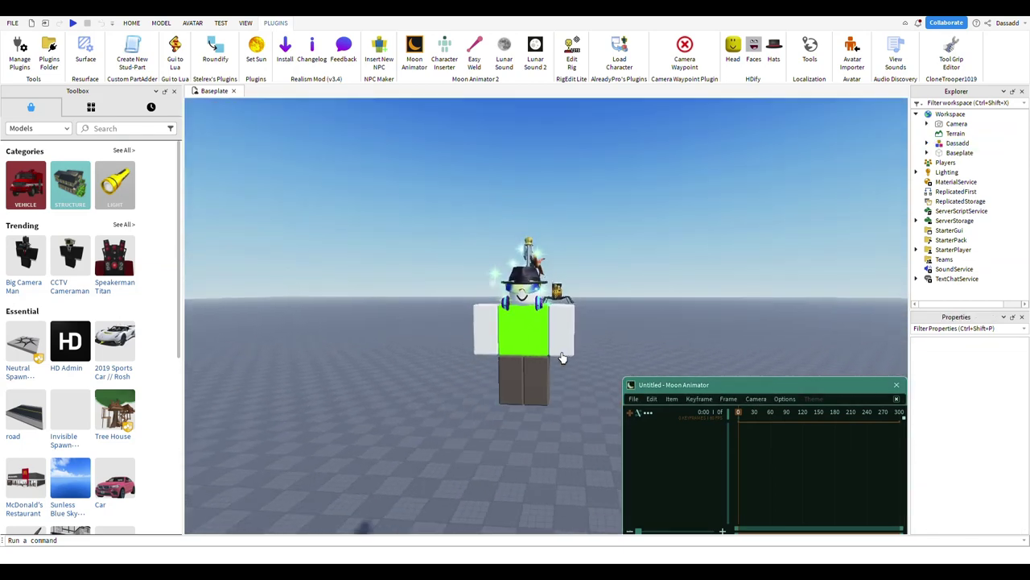
scroll(562, 358, "up", 3)
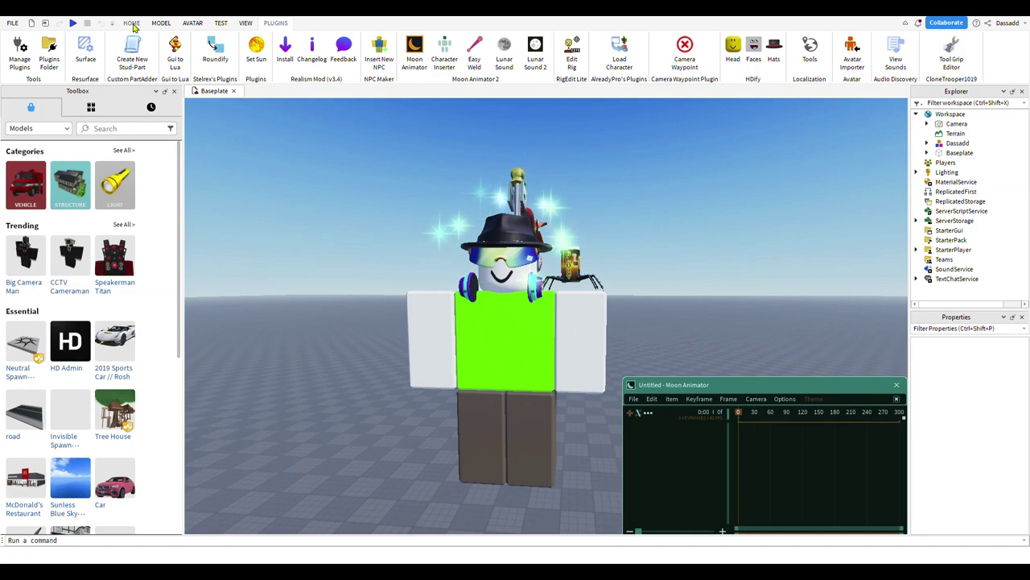
Select the avatar model, focus the camera on it, then deselect it
left_click(132, 24)
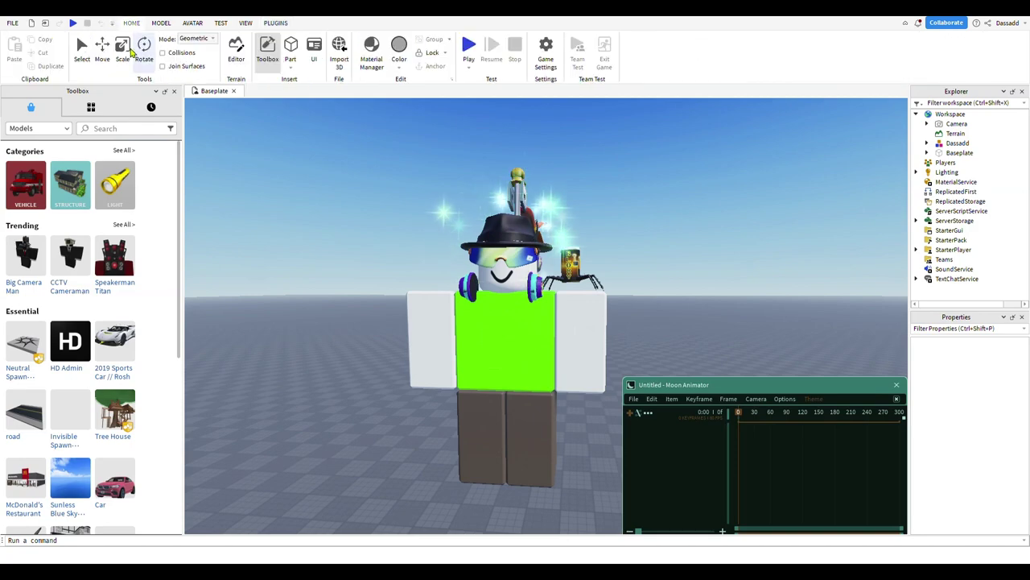
left_click(82, 48)
left_click(478, 362)
key("f")
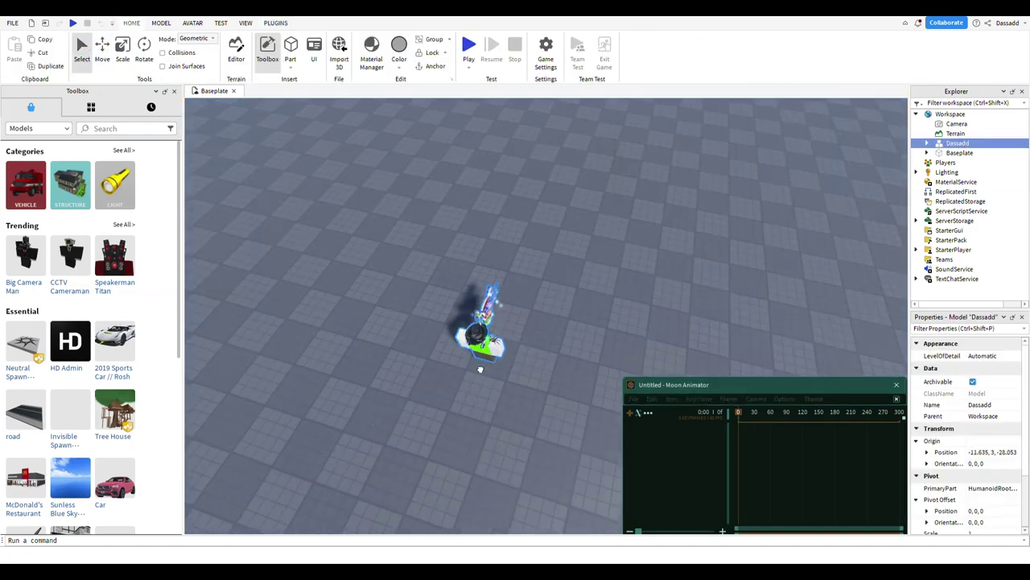
left_click(552, 368)
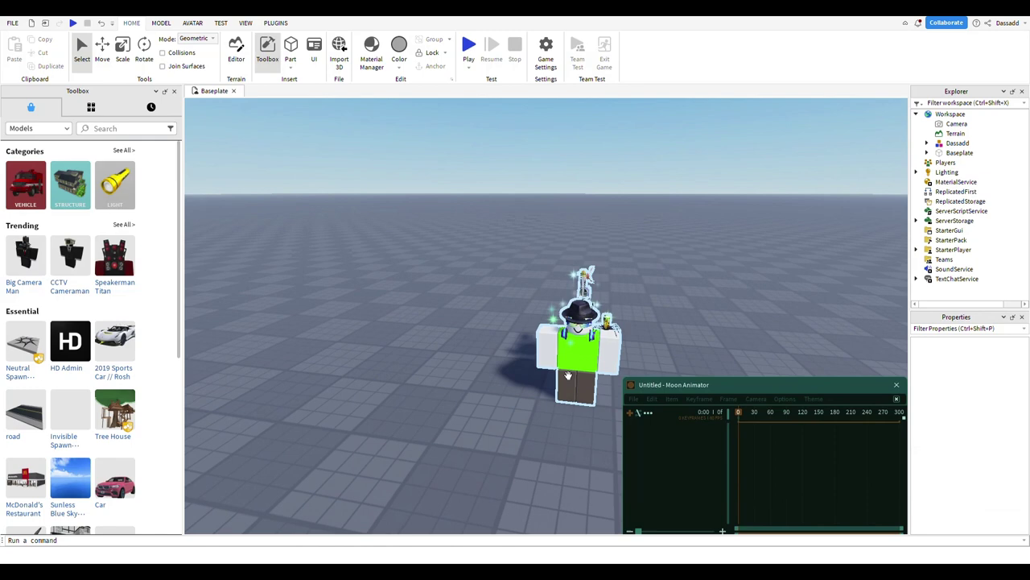
Add the Dassadd rig to the Moon Animator timeline via Add Item
left_click(649, 437)
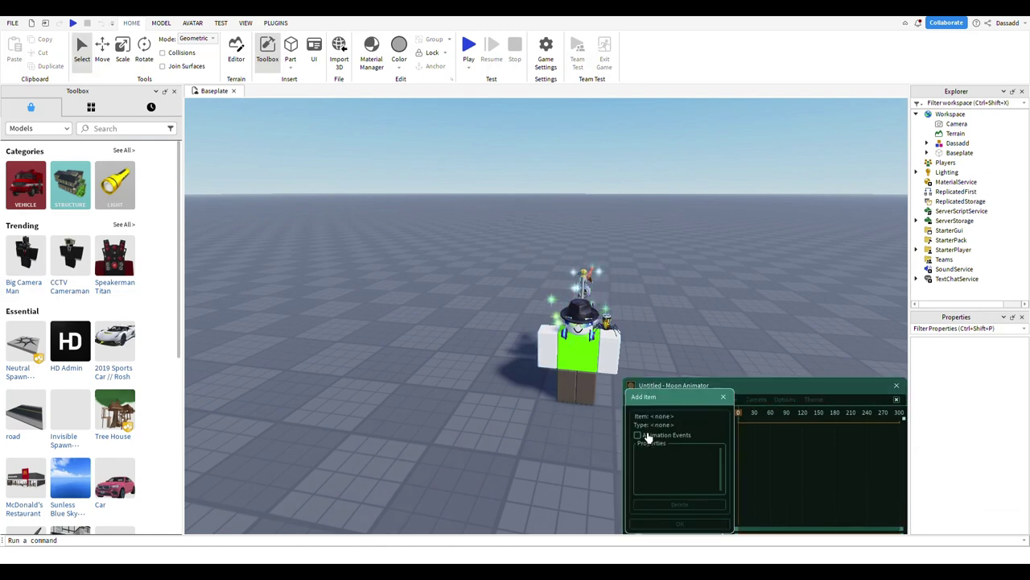
left_click(581, 352)
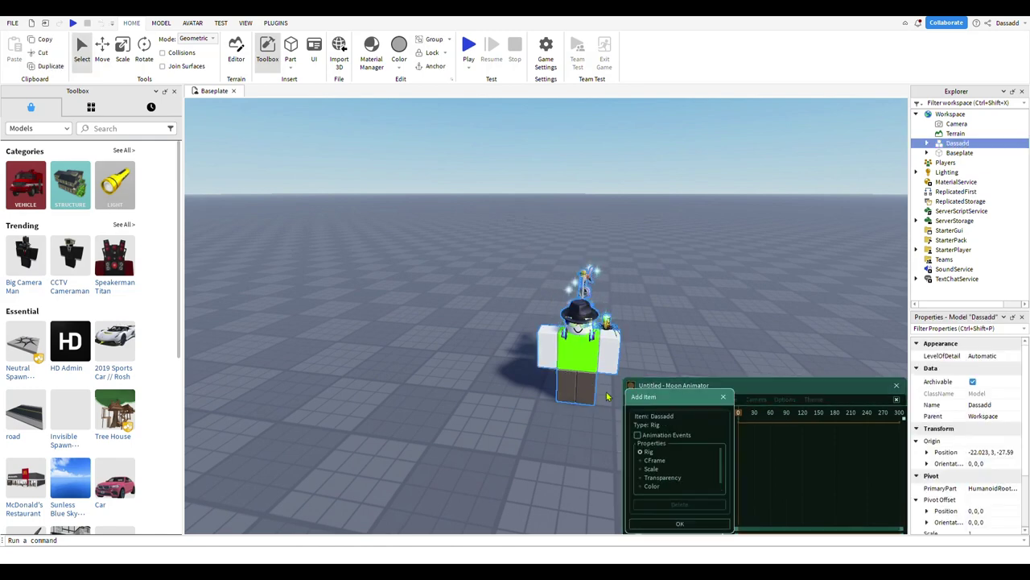
left_click(689, 524)
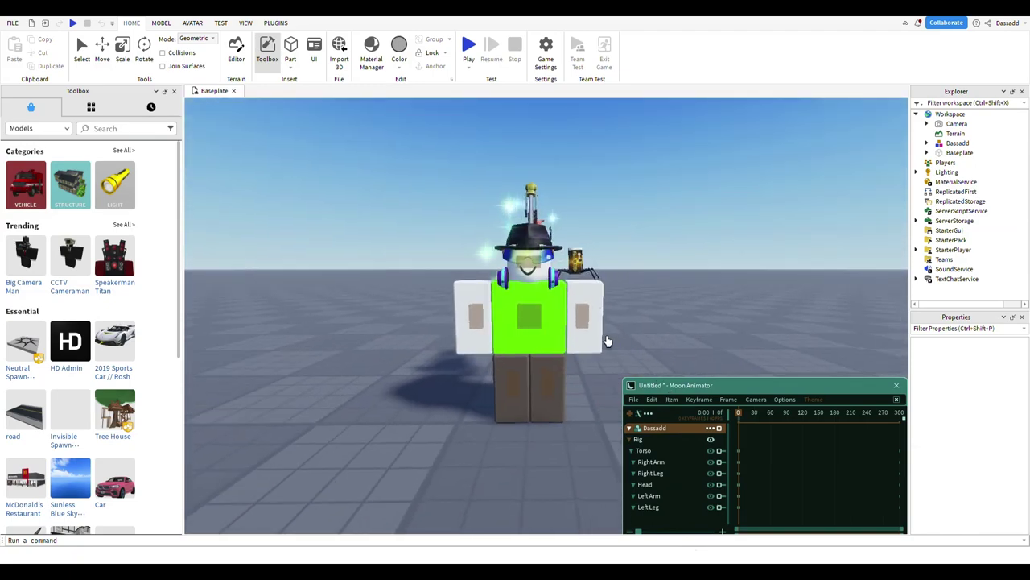
Select the rig's Left Arm to test the rotation gizmo, then deselect it
left_click(614, 343)
scroll(605, 340, "up", 5)
scroll(494, 322, "up", 3)
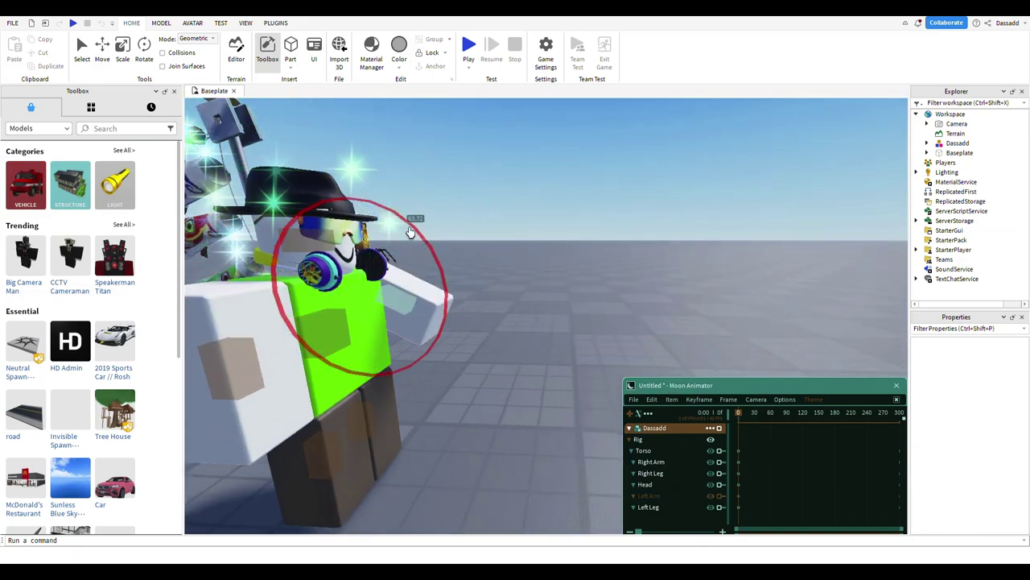
left_click(593, 295)
scroll(593, 297, "down", 5)
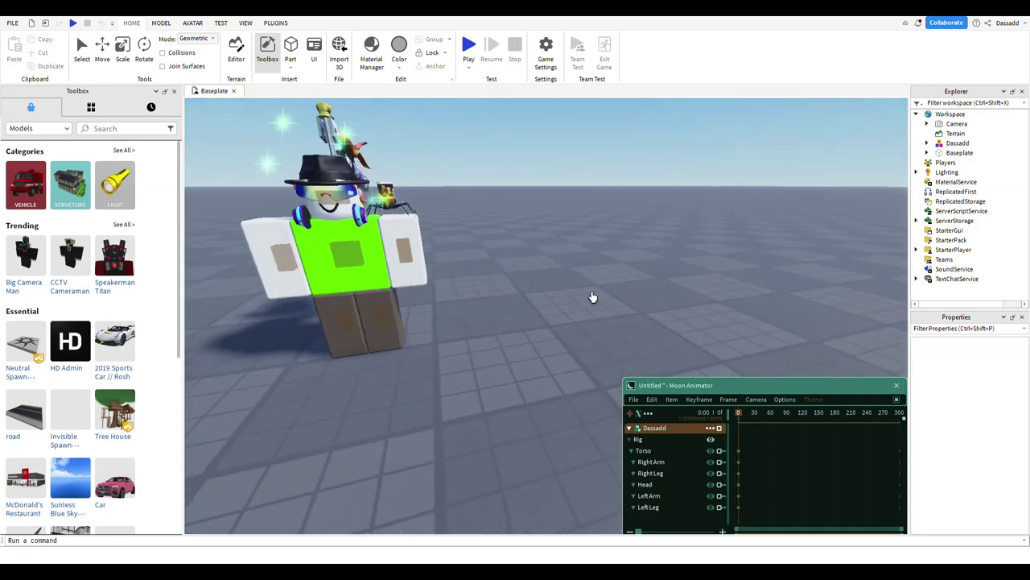
scroll(593, 297, "down", 5)
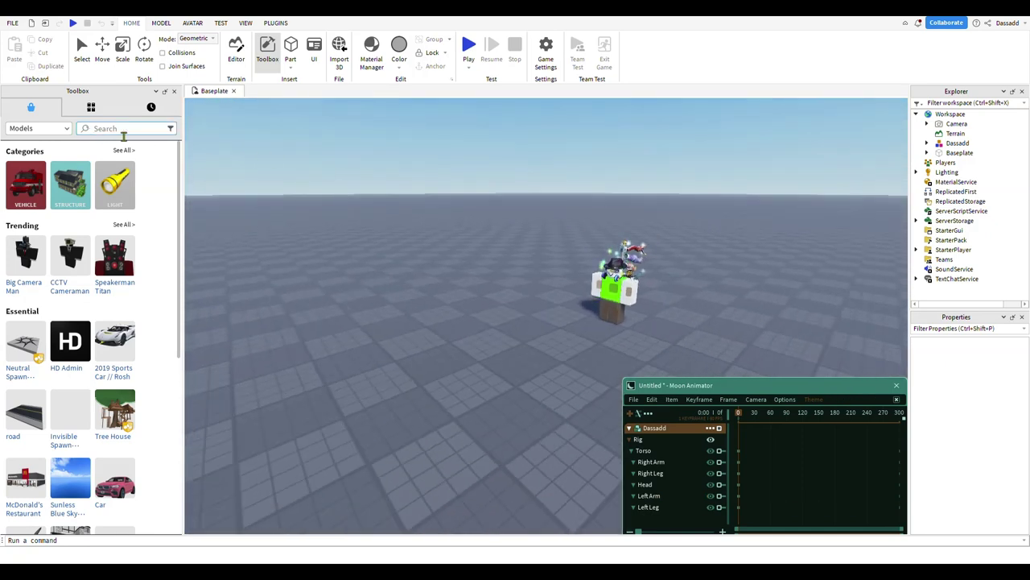
Search the Toolbox for 'particle pack' and insert Rei's particle pack into Workspace
left_click(118, 129)
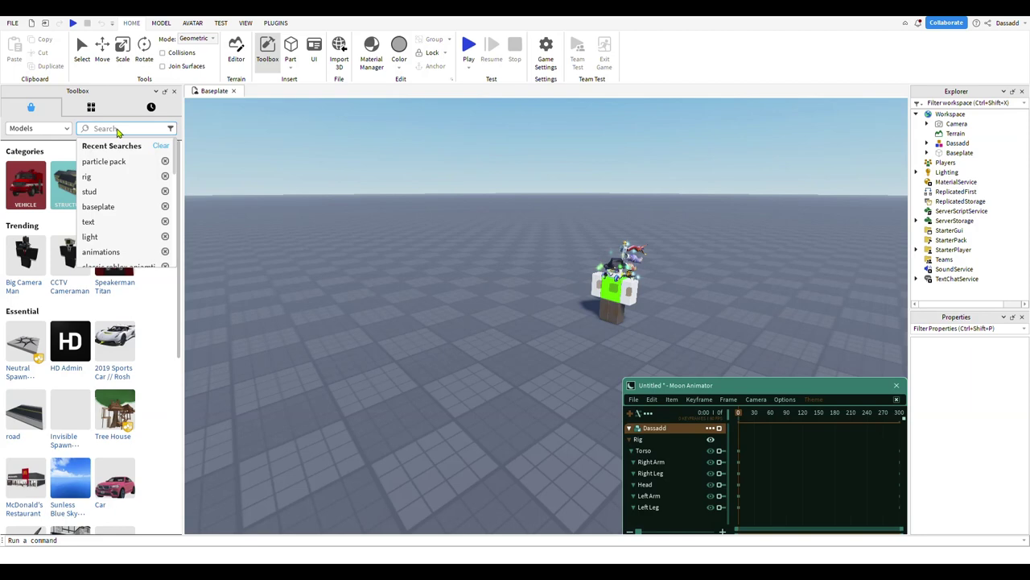
type("particle pack")
key("Return")
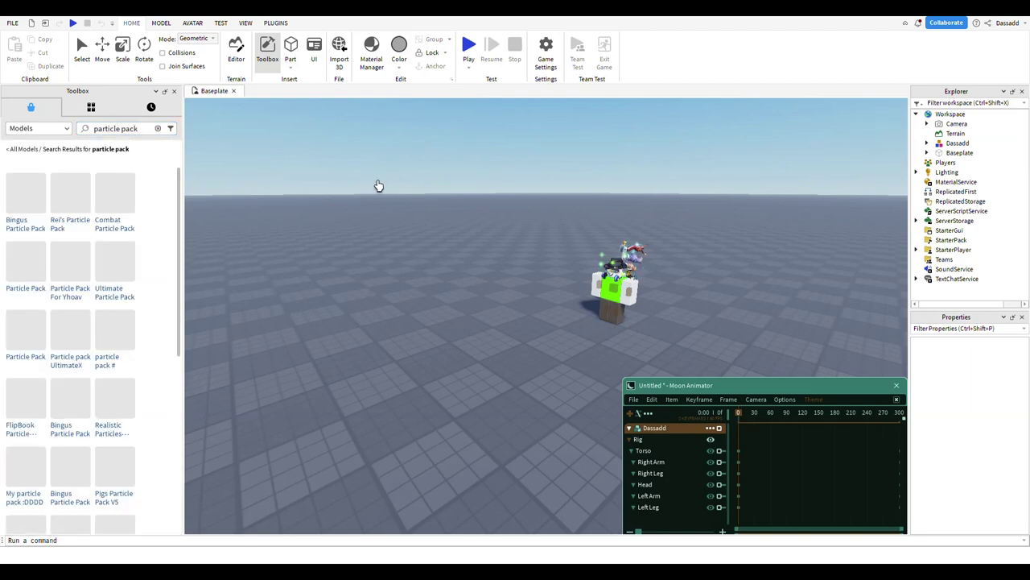
right_click_drag(378, 186, 378, 190)
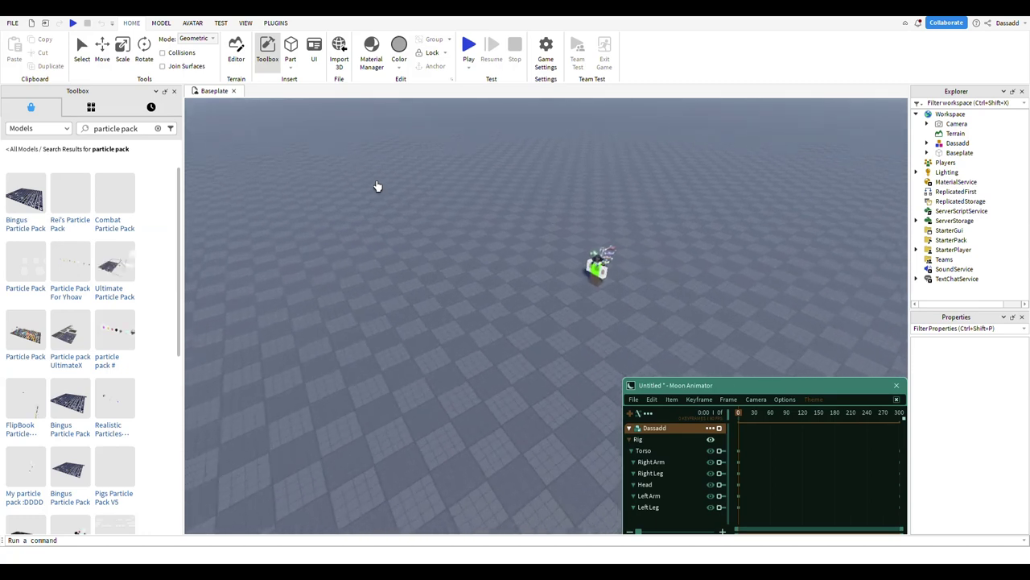
key("s")
left_click(67, 210)
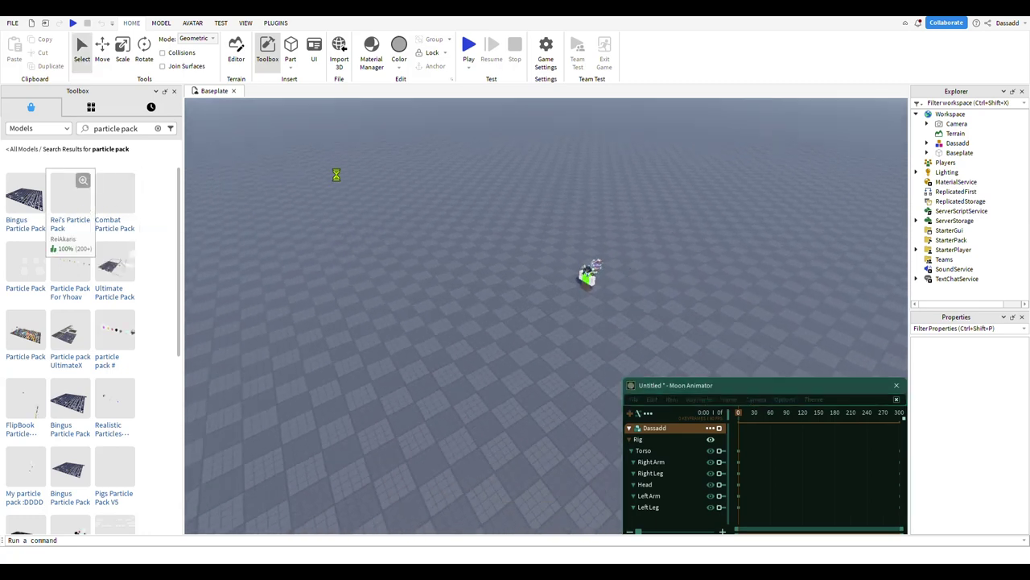
Deselect the pack and fly the camera close through its fire, smoke and ring effects
left_click(440, 218)
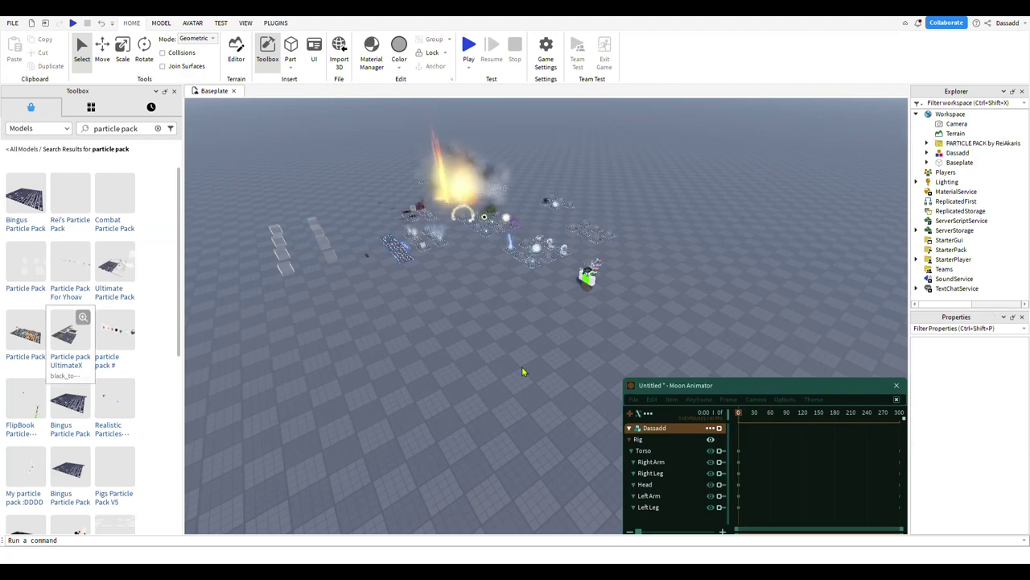
right_click_drag(521, 371, 525, 371)
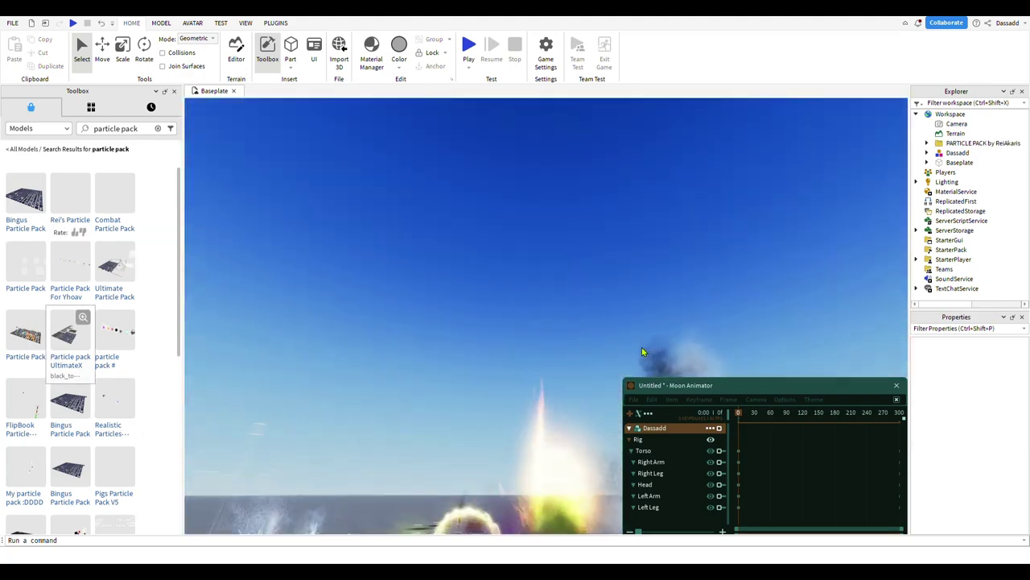
mouse_move(526, 371)
right_mouse_down()
mouse_move(636, 348)
mouse_move(607, 300)
mouse_move(516, 327)
right_mouse_up()
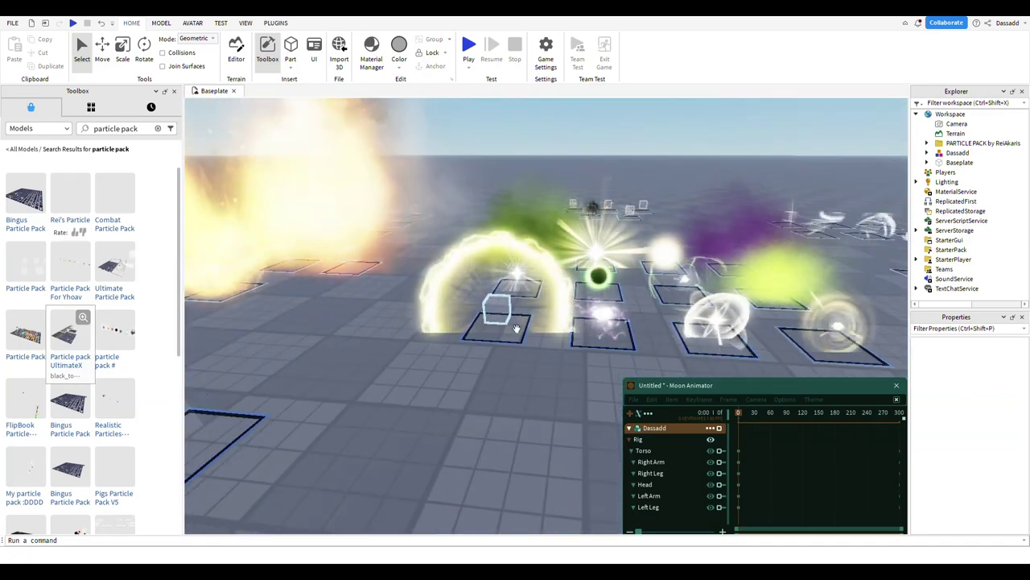
Select I - SHOCK BUBBLE, focus on it, and move it directly into Workspace
left_click(516, 328)
right_click_drag(516, 327, 608, 335)
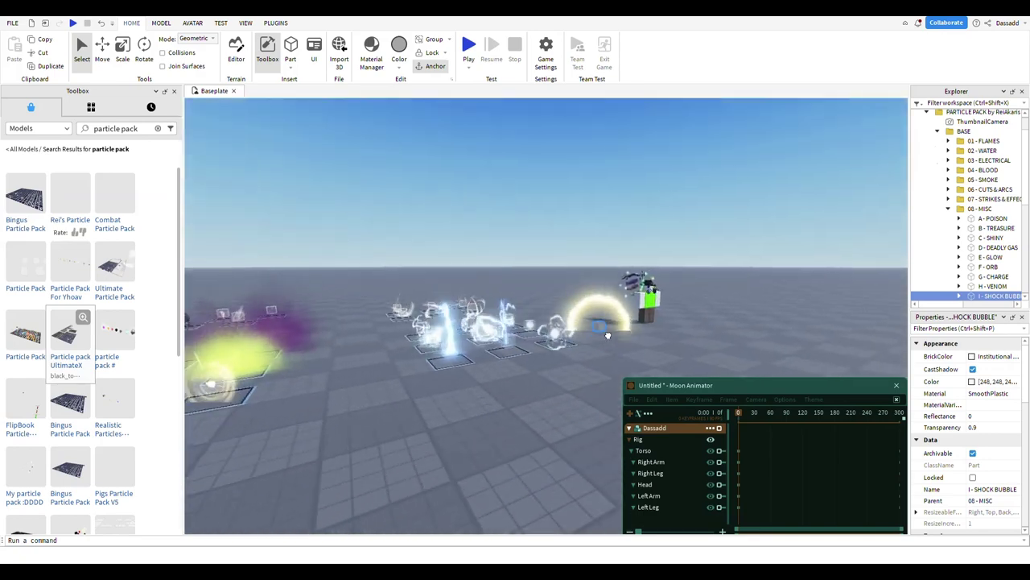
key("f")
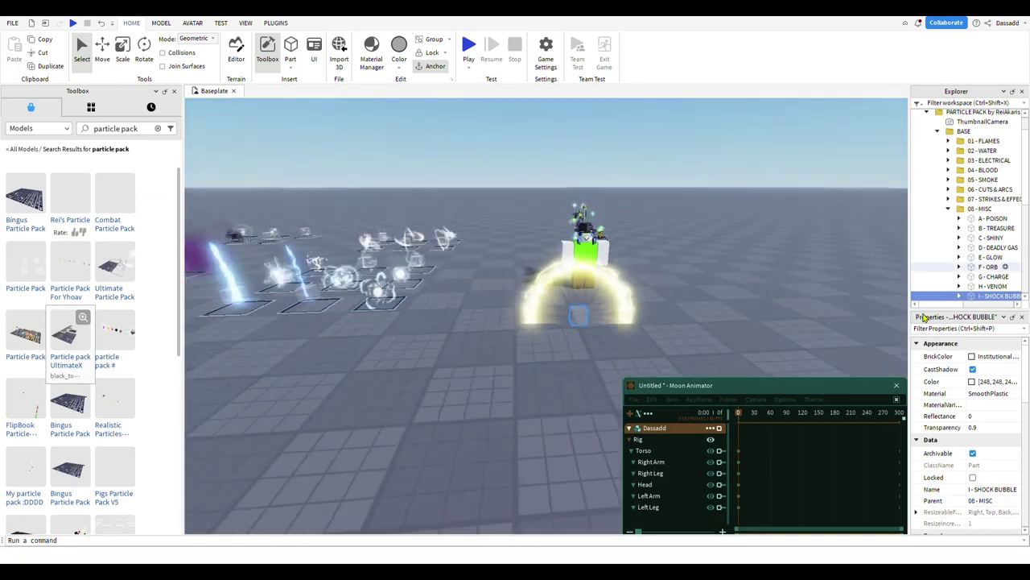
left_click_drag(992, 295, 936, 120)
Delete the leftover PARTICLE PACK folder from Explorer
scroll(976, 171, "up", 5)
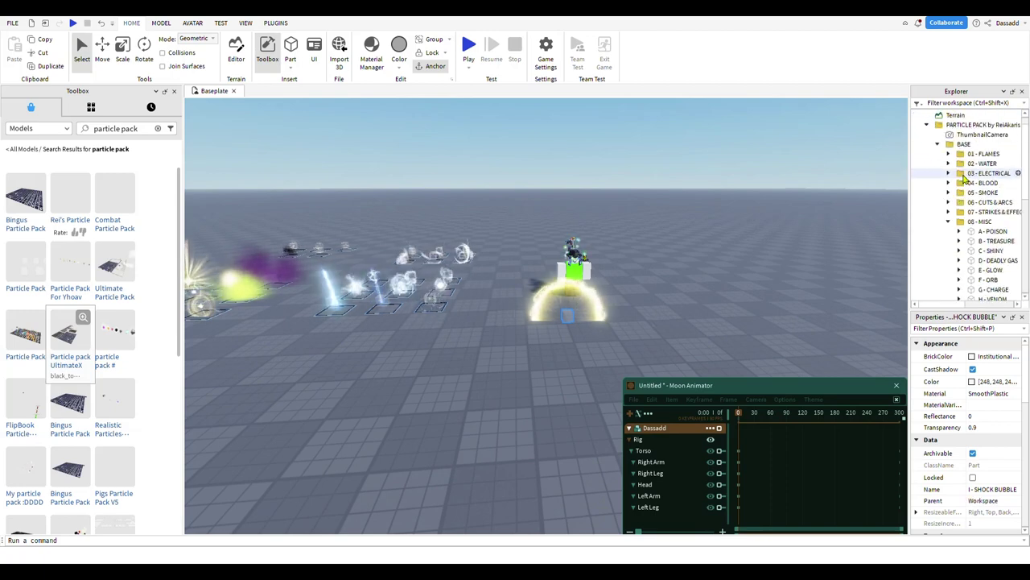
left_click(947, 145)
key("Delete")
left_click(947, 145)
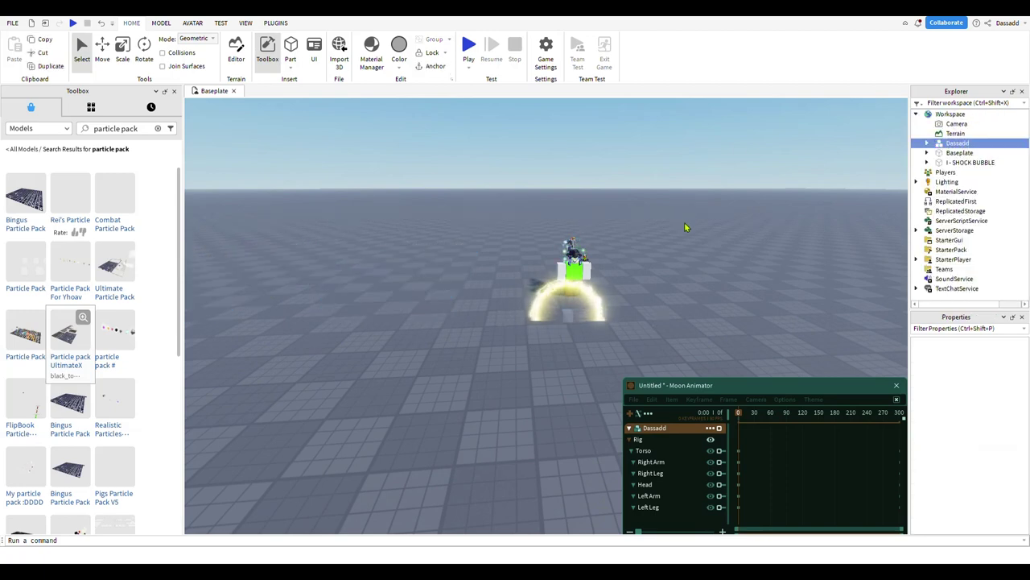
scroll(644, 274, "up", 3)
scroll(630, 287, "up", 2)
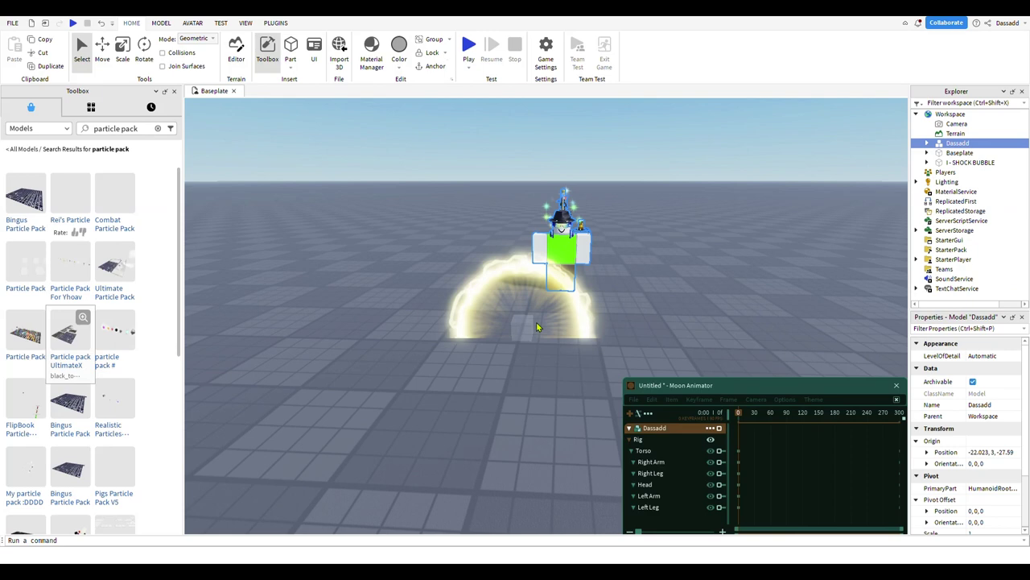
Select and expand the I - SHOCK BUBBLE part, then nudge it just in front of Dassadd
left_click(940, 162)
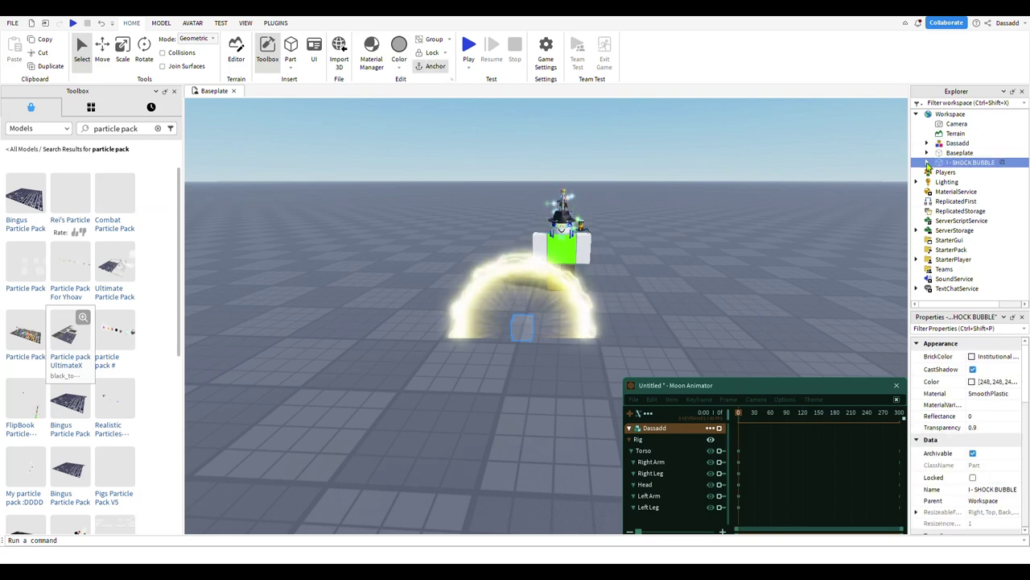
left_click(927, 164)
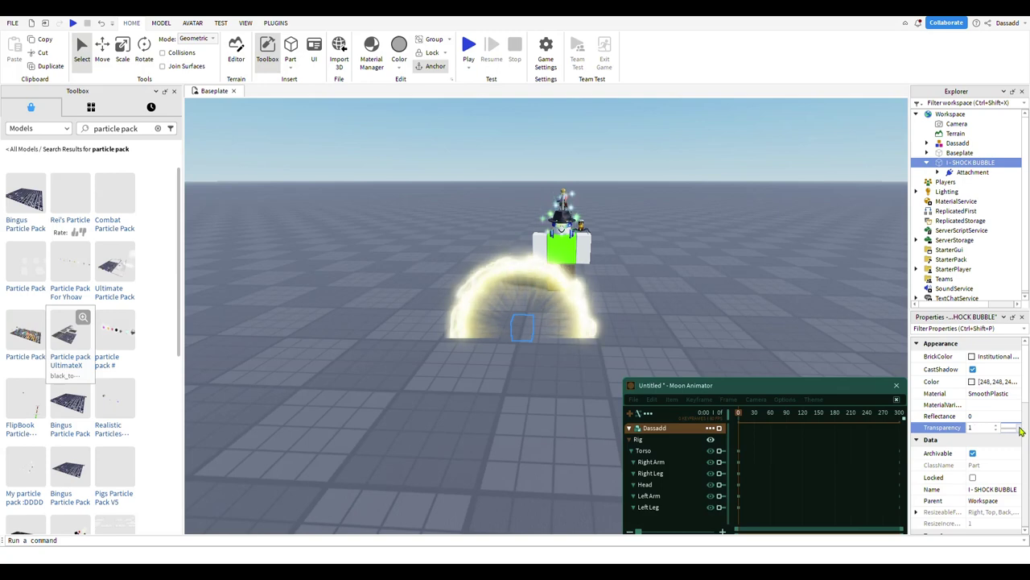
scroll(563, 302, "up", 3)
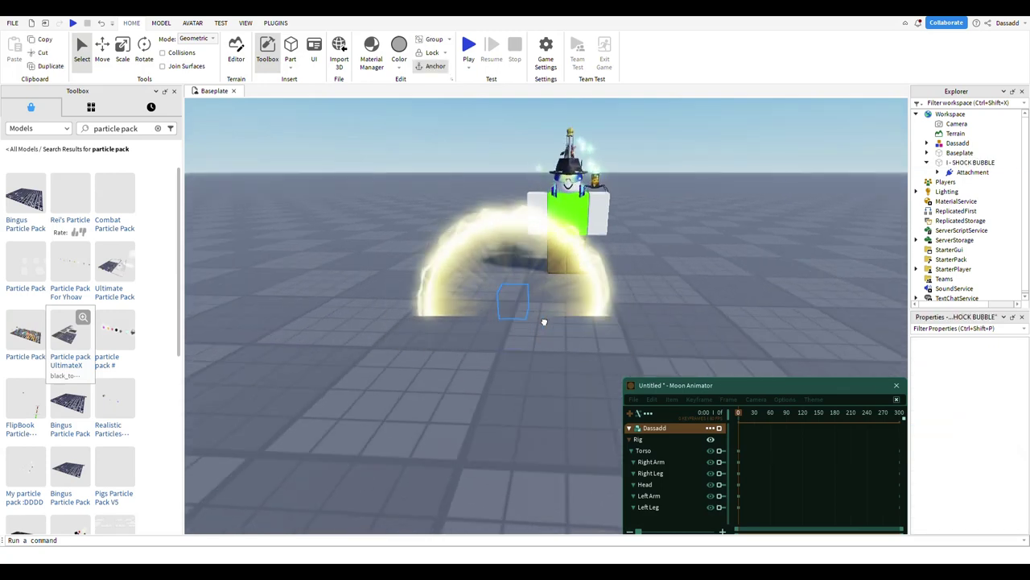
scroll(628, 322, "up", 2)
left_click_drag(633, 325, 657, 331)
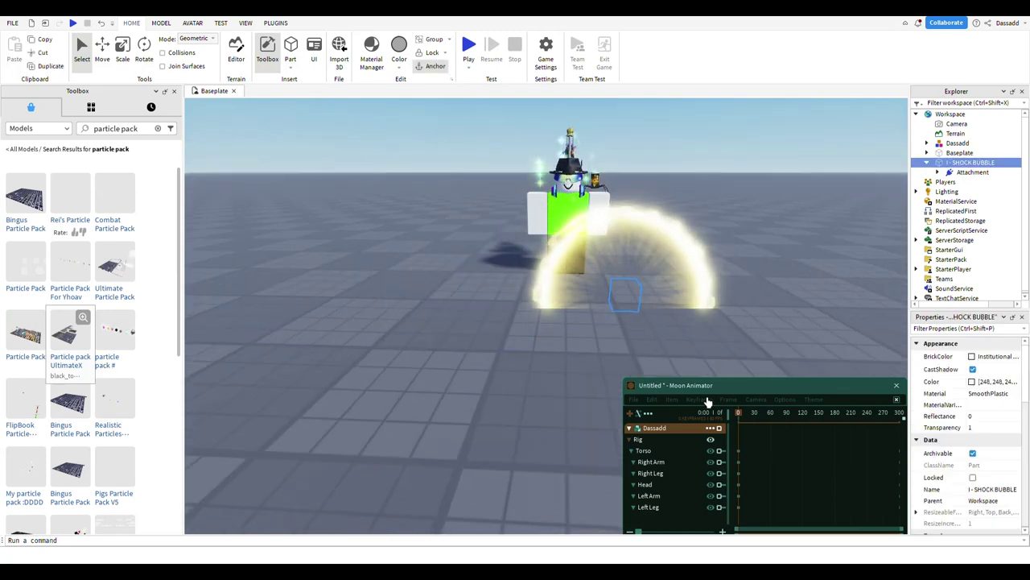
Reposition the Moon Animator window, open its Add Item dialog, and show the Plugins tab
left_click_drag(707, 386, 720, 354)
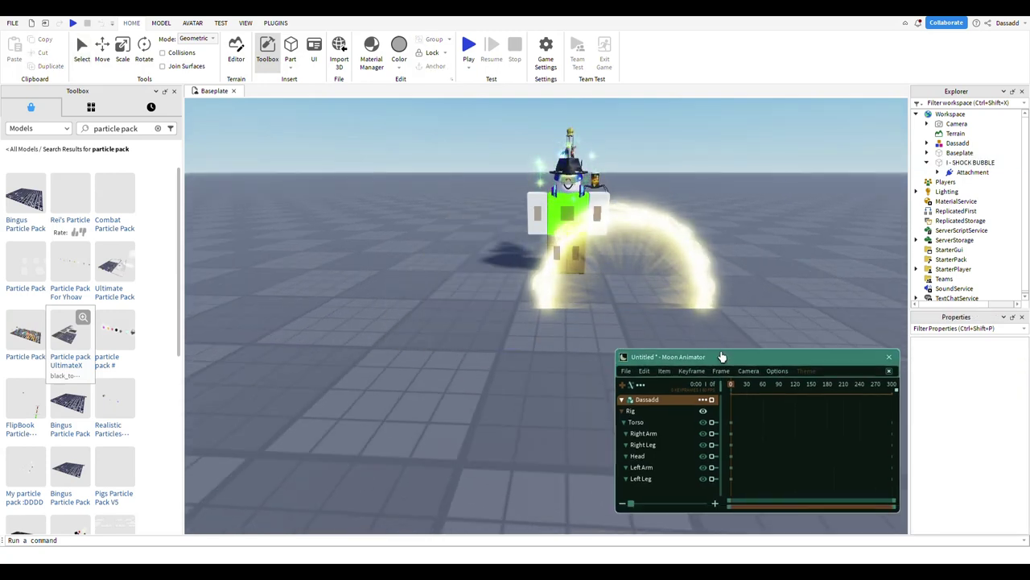
left_click(663, 404)
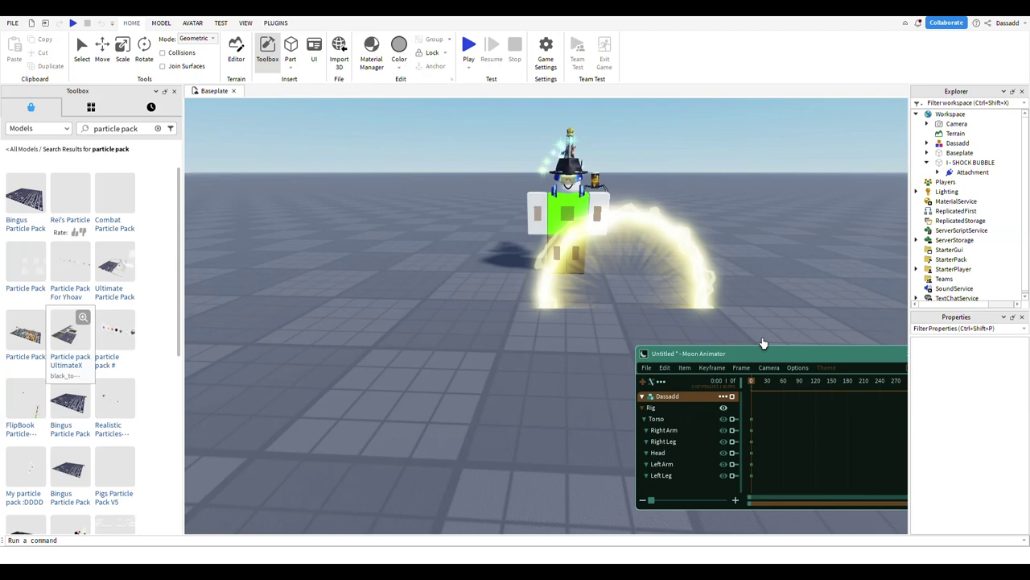
left_click(277, 22)
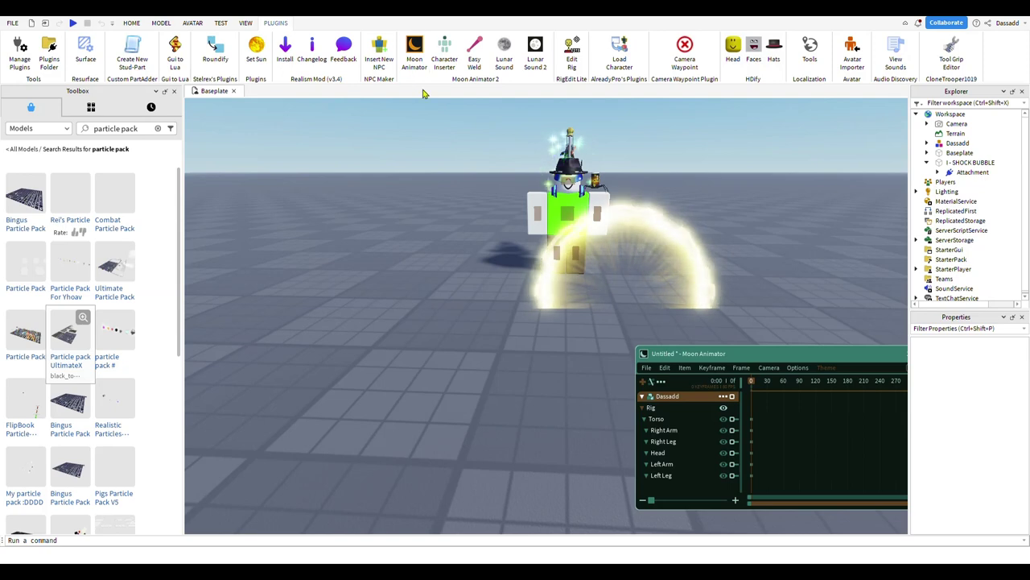
Open Easy Weld, move its window aside, and select the shock bubble part
left_click(475, 63)
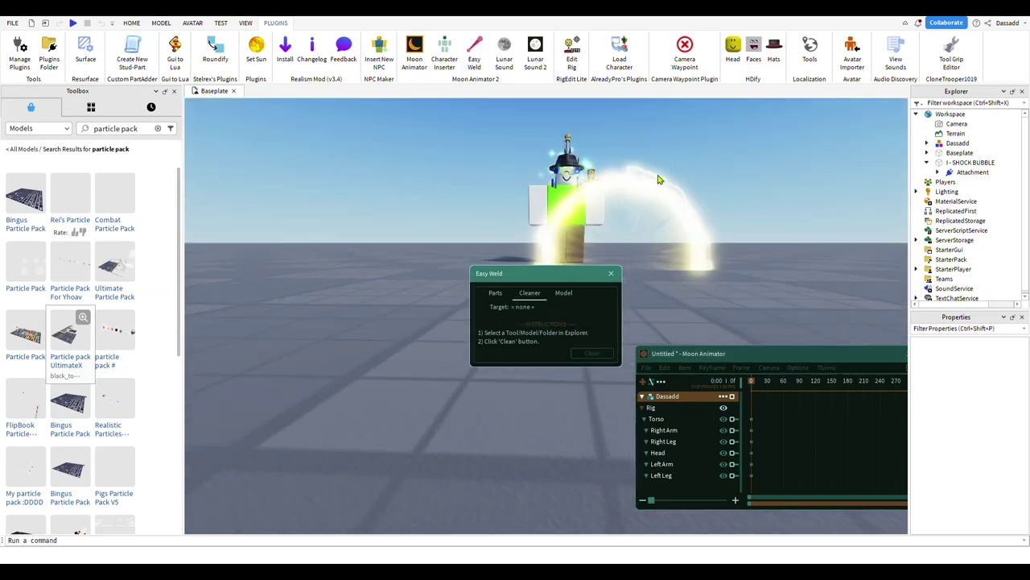
left_click_drag(563, 274, 306, 119)
left_click(661, 281)
scroll(664, 274, "down", 3)
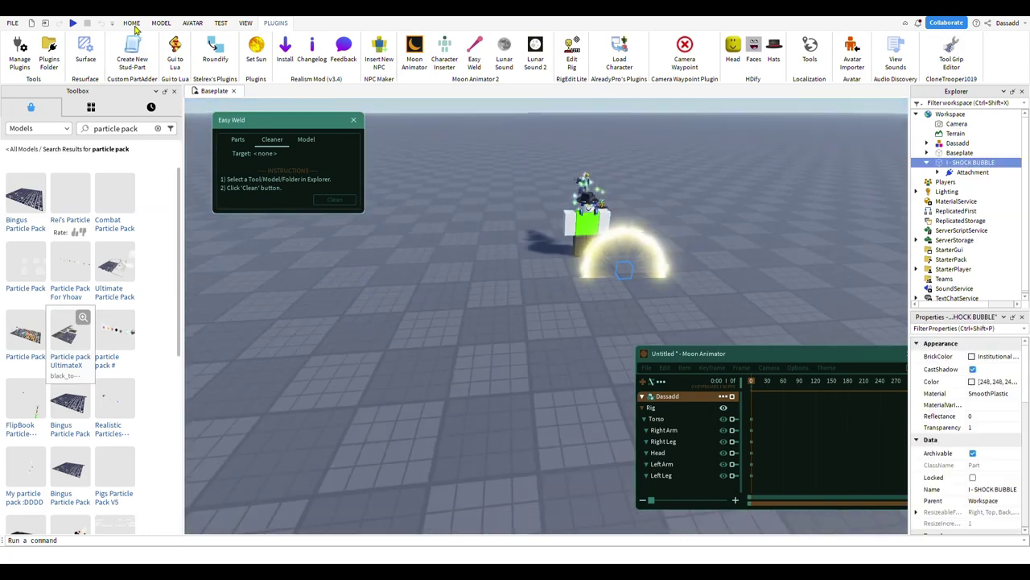
Use the Move tool to raise the shock bubble up to Dassadd's left arm
left_click(128, 24)
left_click(103, 50)
key("f")
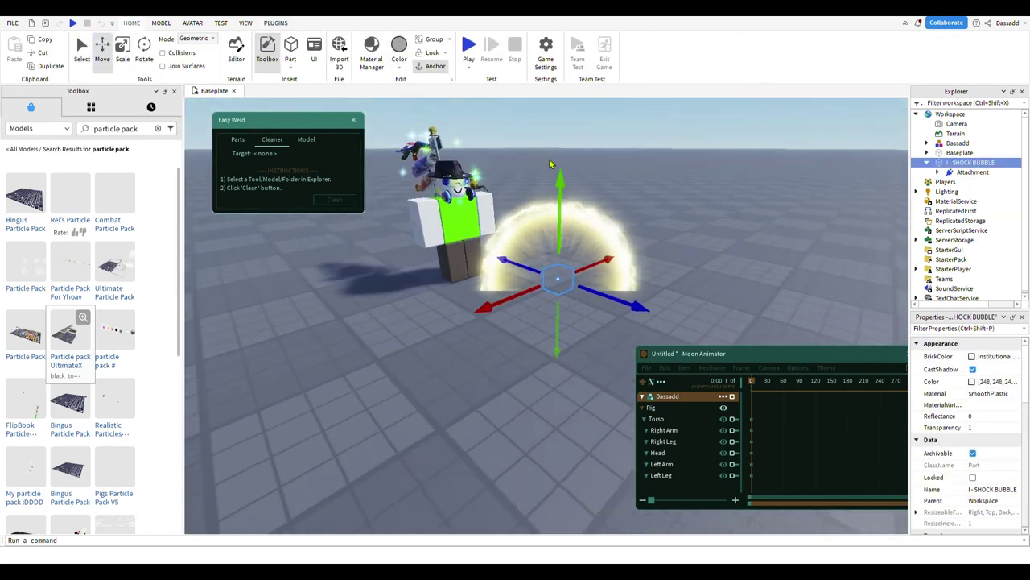
scroll(624, 314, "up", 5)
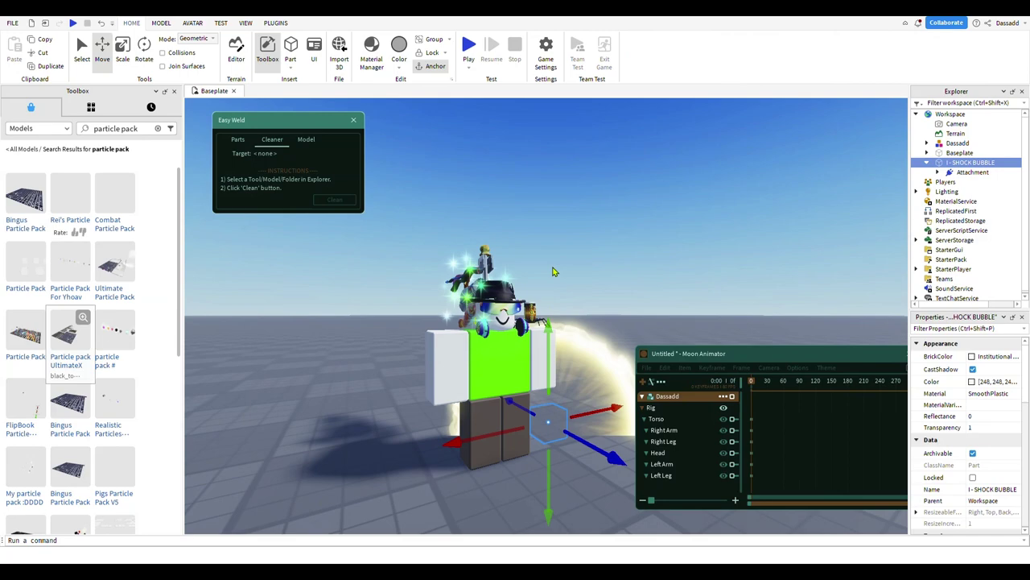
mouse_move(624, 314)
right_mouse_down()
mouse_move(553, 272)
mouse_move(634, 381)
right_mouse_up()
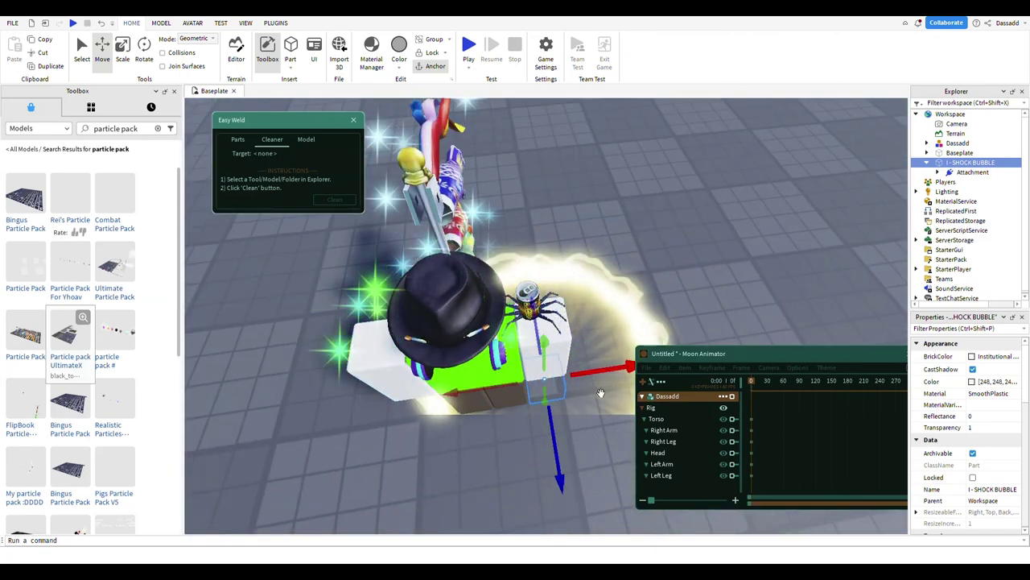
scroll(601, 392, "up", 5)
scroll(600, 391, "down", 5)
mouse_move(600, 391)
right_mouse_down()
mouse_move(558, 330)
mouse_move(591, 317)
mouse_move(607, 328)
right_mouse_up()
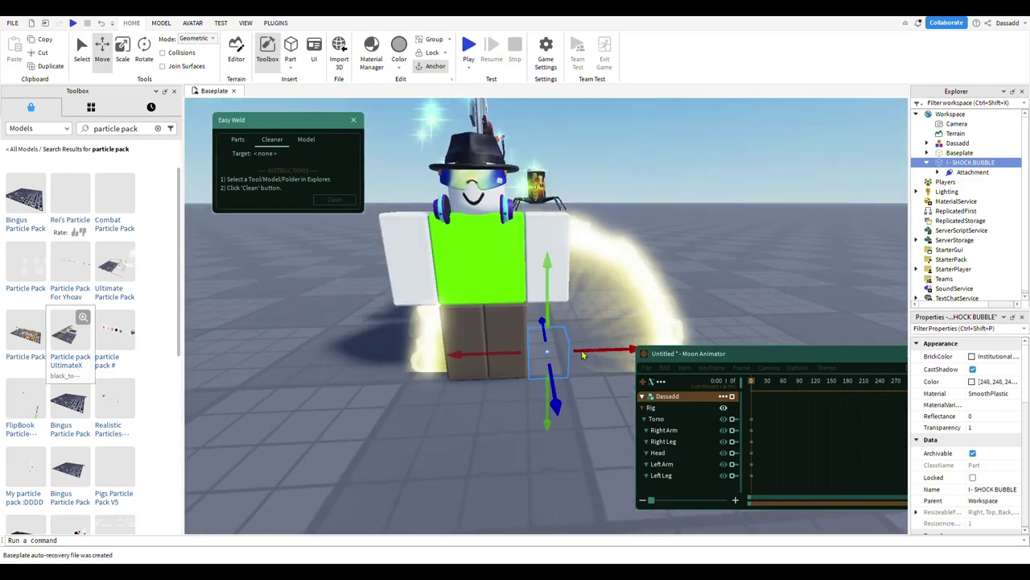
scroll(558, 330, "up", 5)
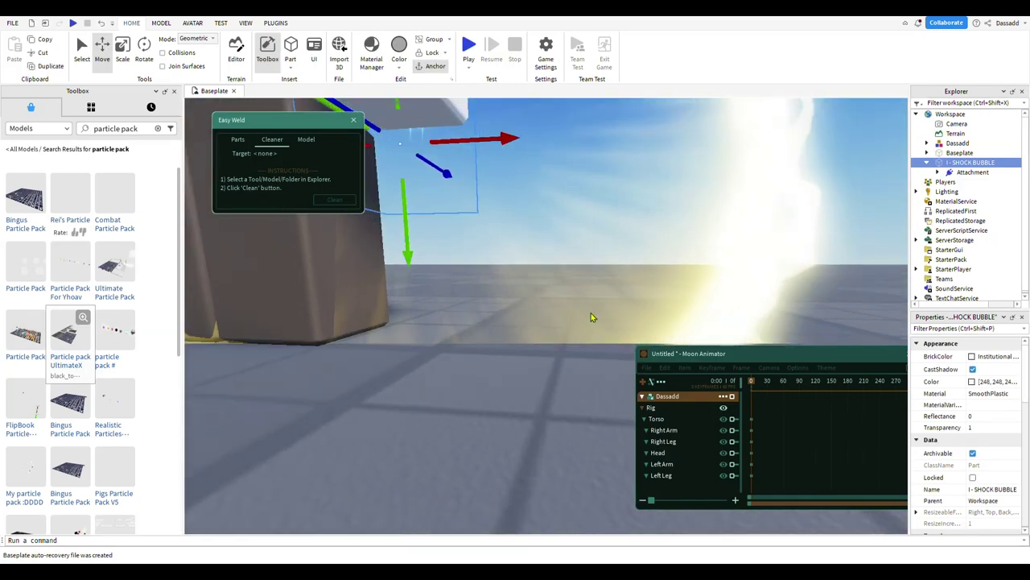
scroll(591, 317, "down", 5)
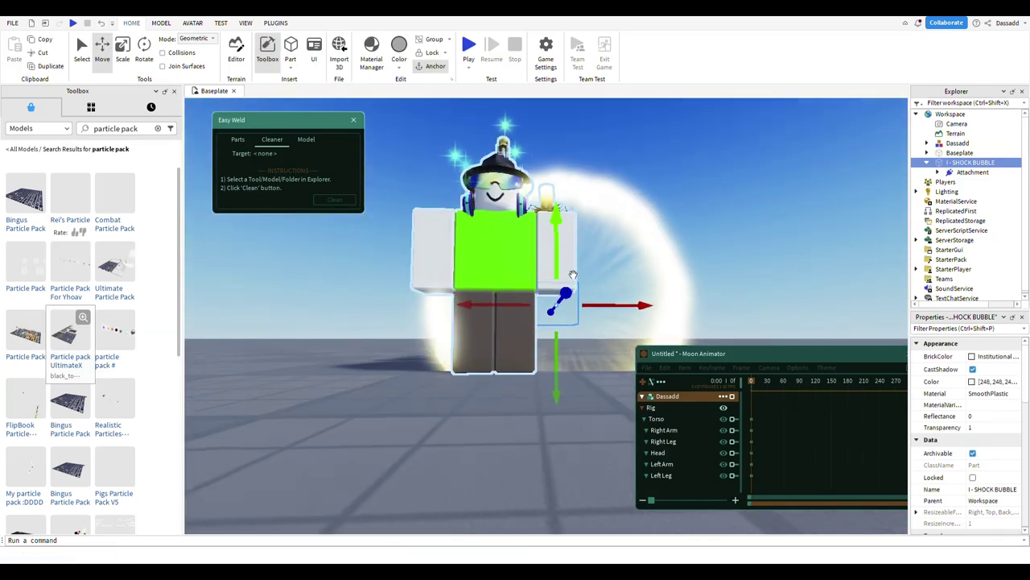
left_click_drag(573, 275, 557, 256)
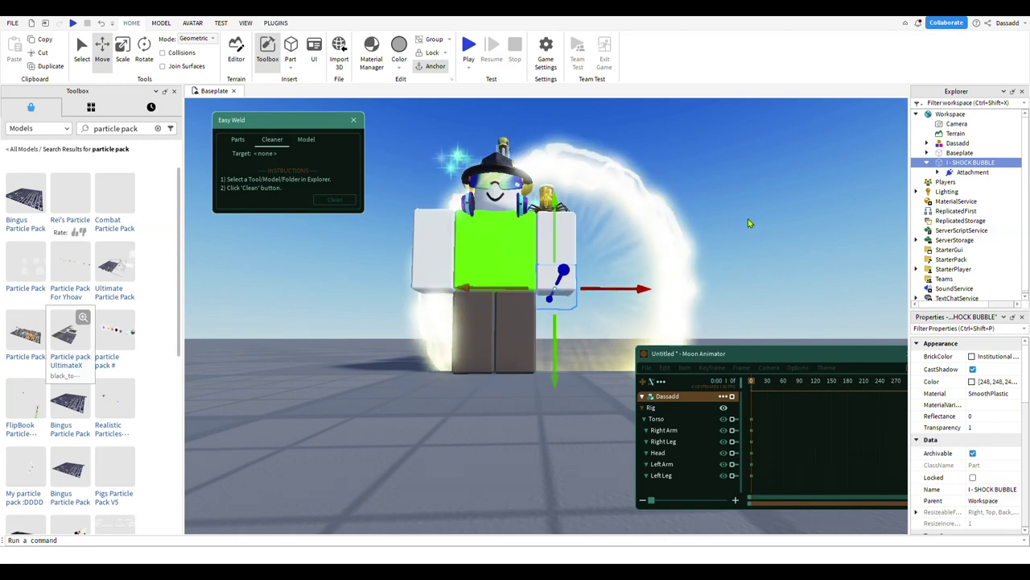
Set Easy Weld to join parts, with the shock bubble as base and the Left Arm as target
left_click(873, 178)
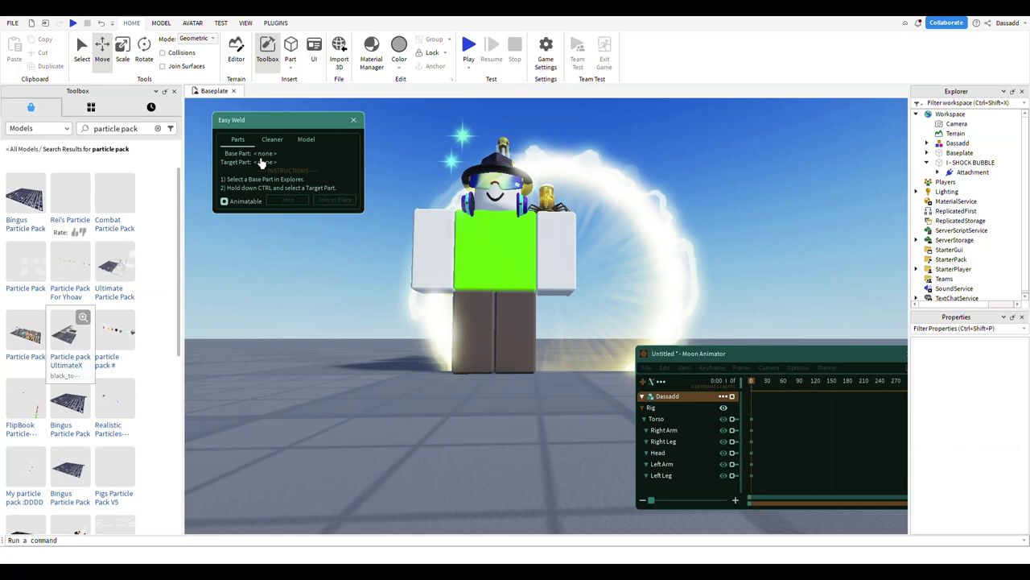
left_click(954, 163)
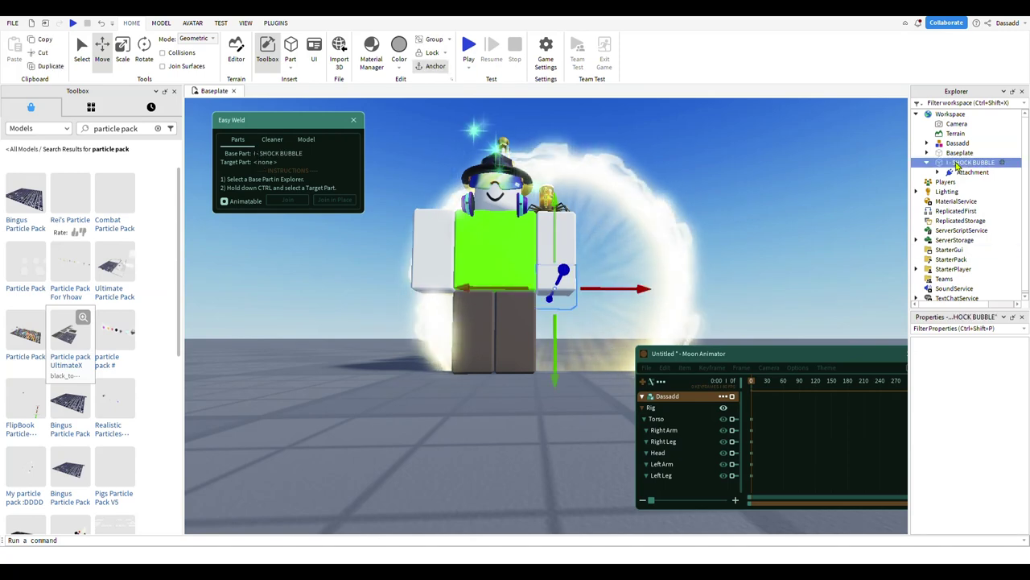
left_click(928, 143)
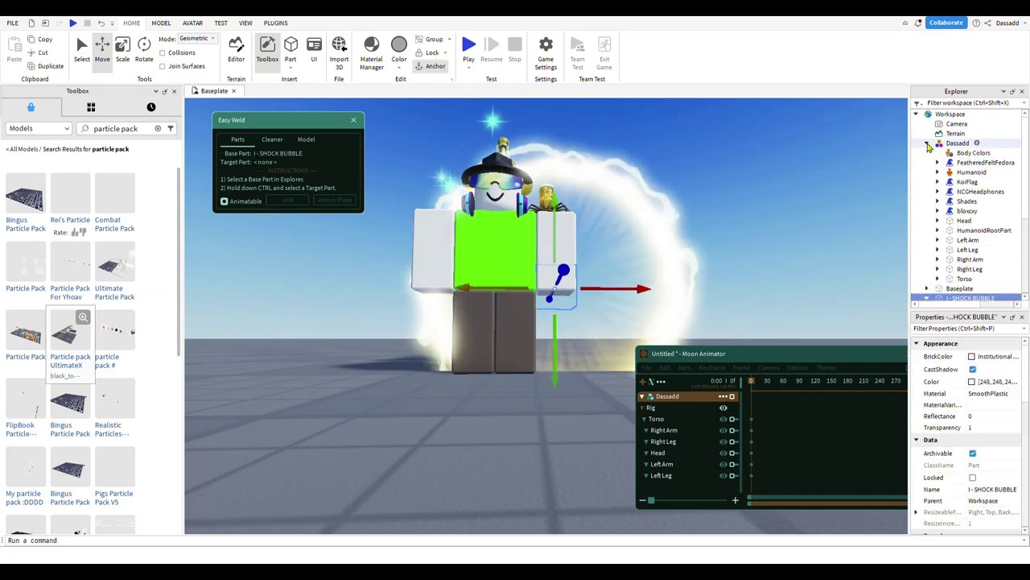
left_click(955, 241)
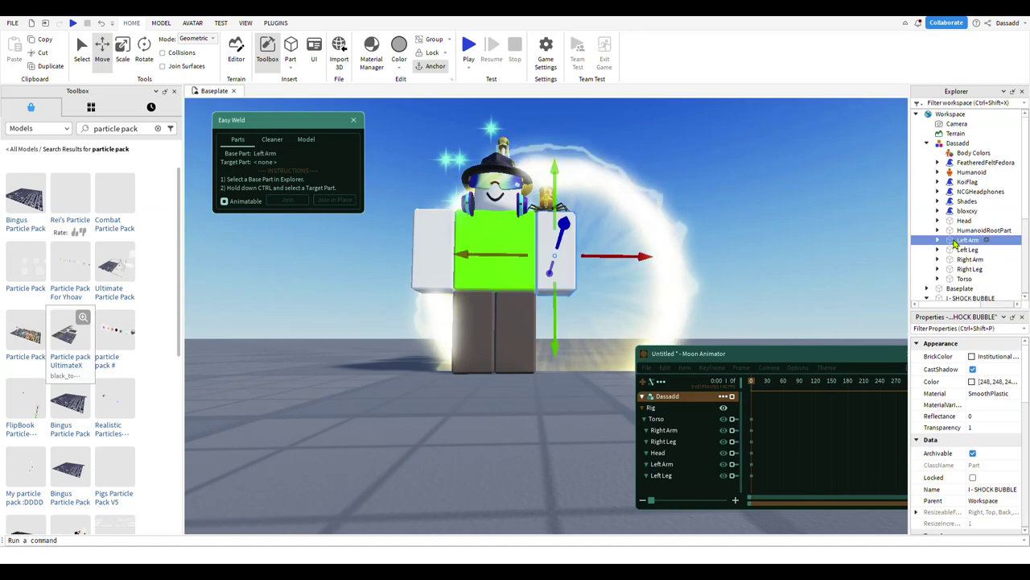
scroll(1006, 245, "down", 2)
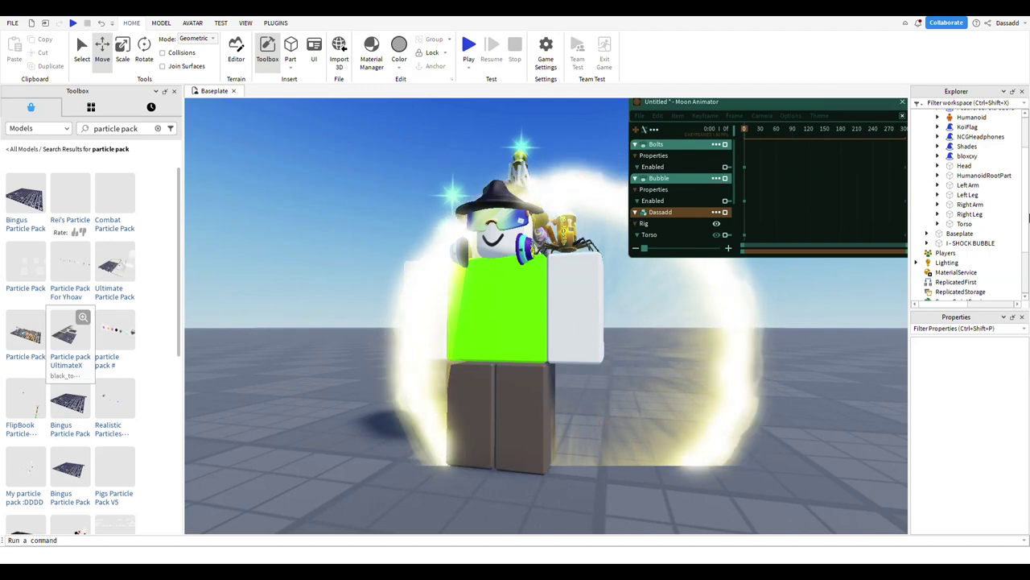
Weld I - SHOCK BUBBLE to the Left Arm with Easy Weld, then raise the arm toward horizontal
left_click(966, 185)
left_click(970, 242, "ctrl")
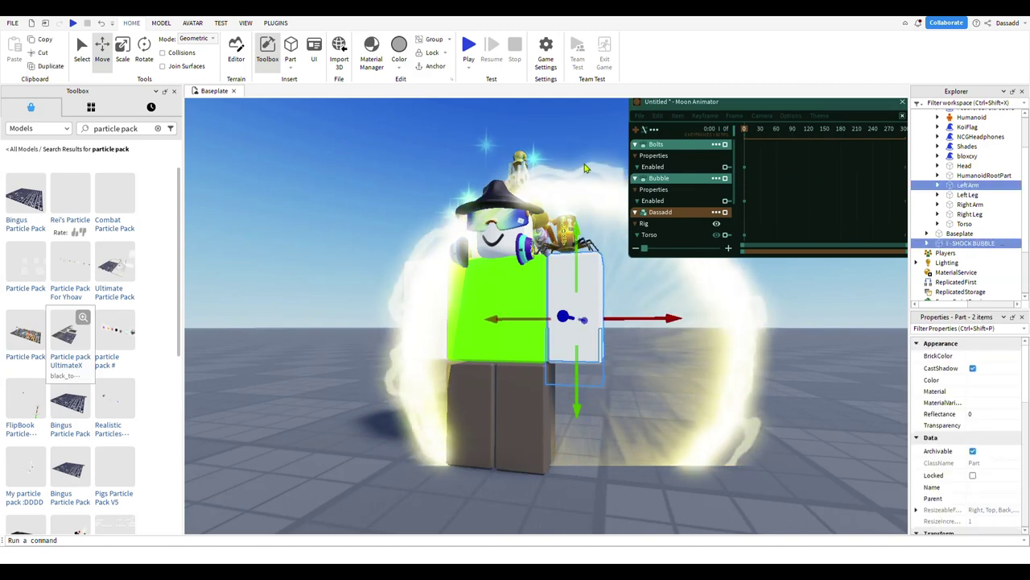
left_click(276, 22)
left_click(475, 50)
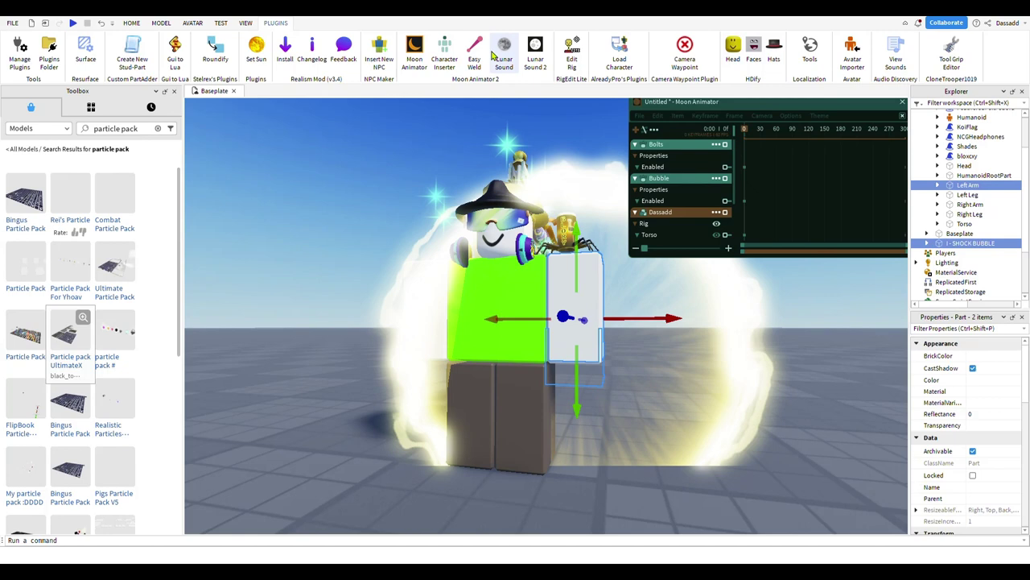
left_click(334, 199)
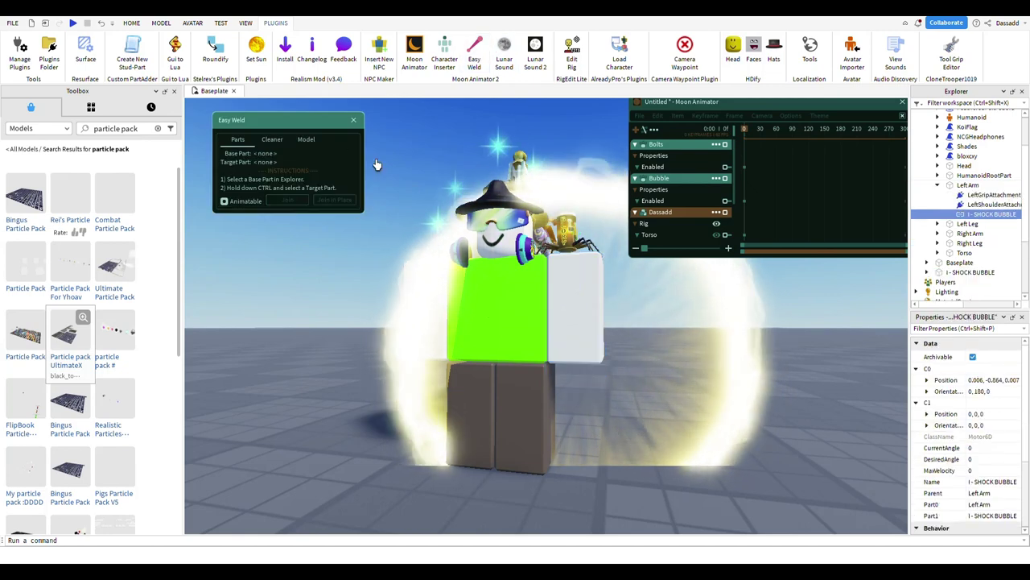
left_click(354, 119)
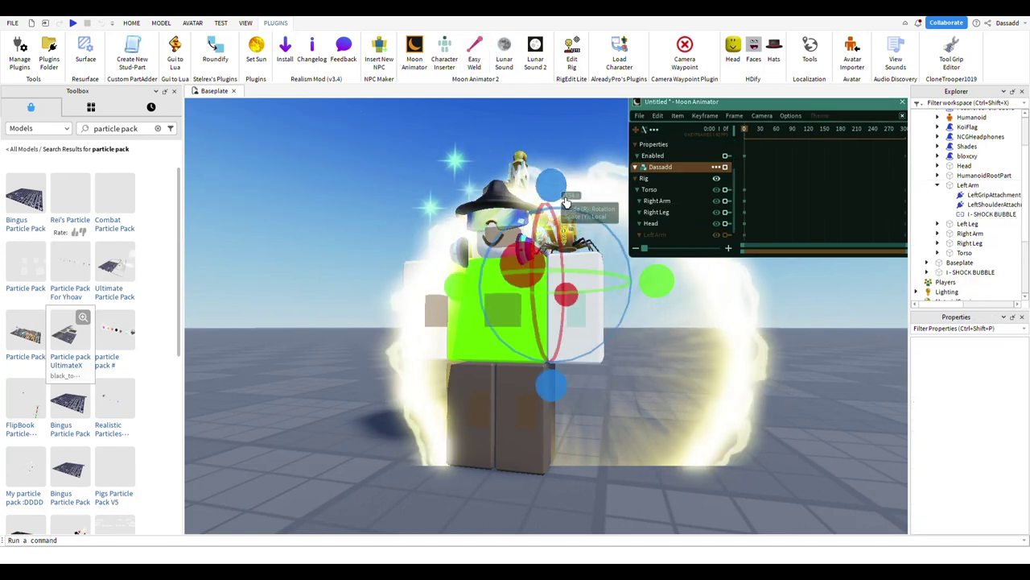
left_click_drag(604, 177, 516, 281)
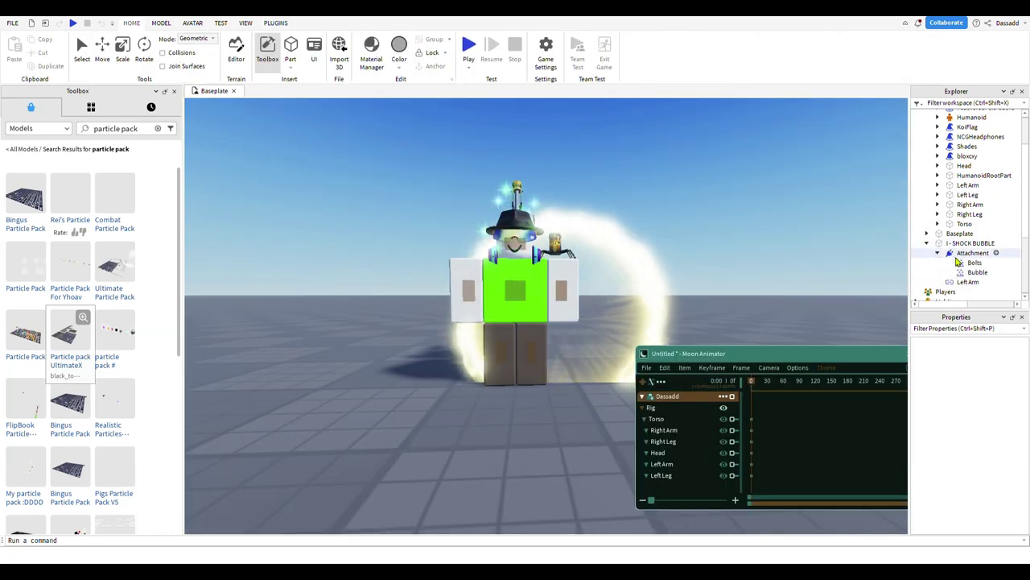
Add the Bolts and Bubble emitters to Moon Animator with Enabled property tracks ticked
scroll(959, 262, "down", 3)
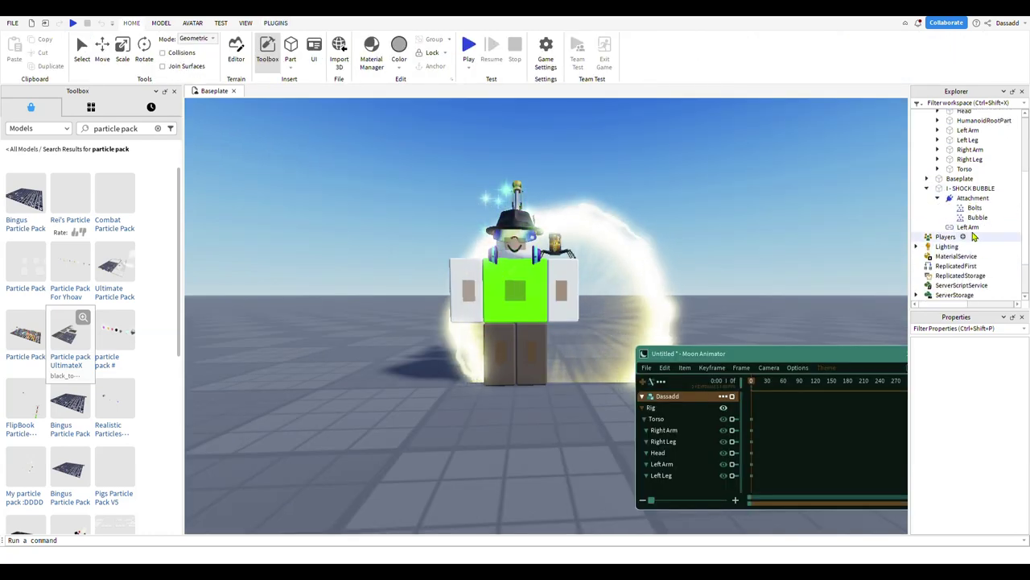
left_click(656, 405)
left_click(962, 219)
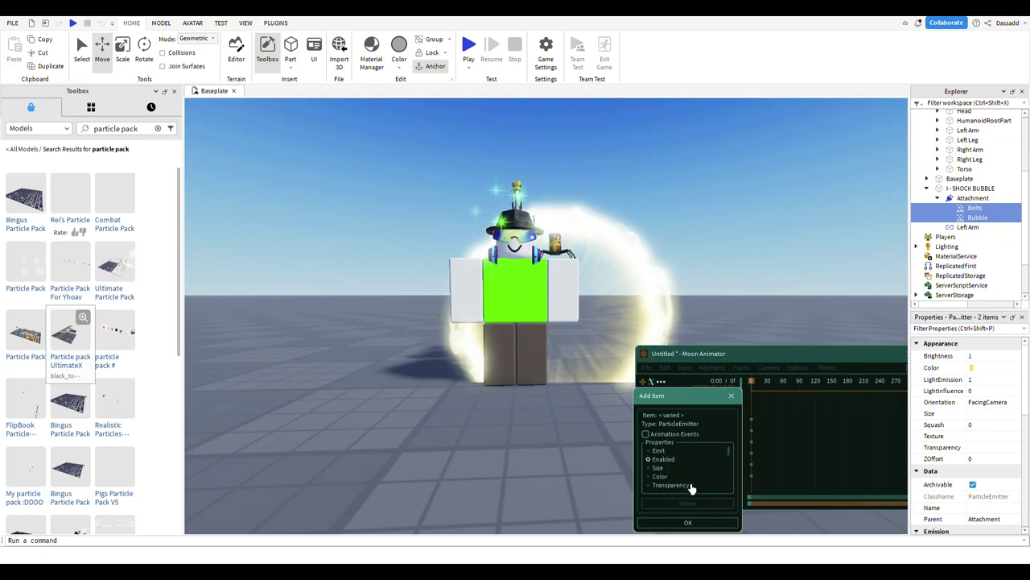
left_click(702, 523)
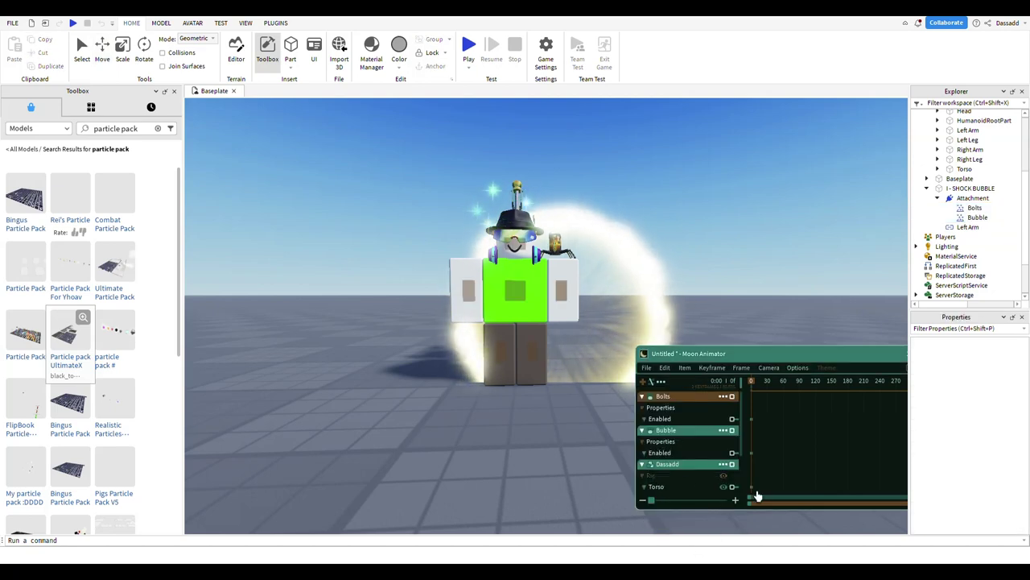
Orbit the camera around Dassadd and select a rig part for posing
right_click_drag(691, 358, 680, 342)
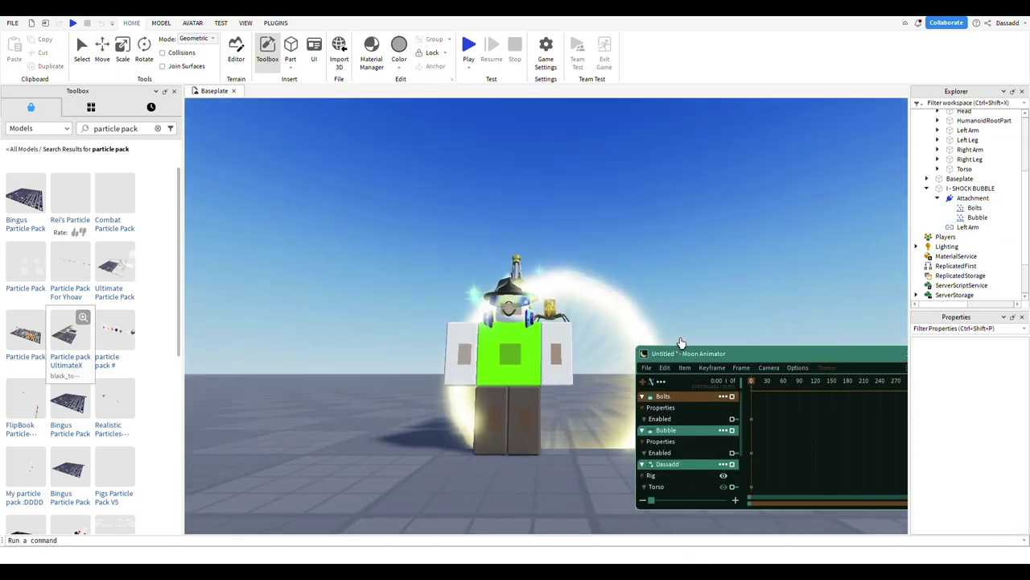
scroll(732, 461, "down", 1)
scroll(715, 442, "up", 1)
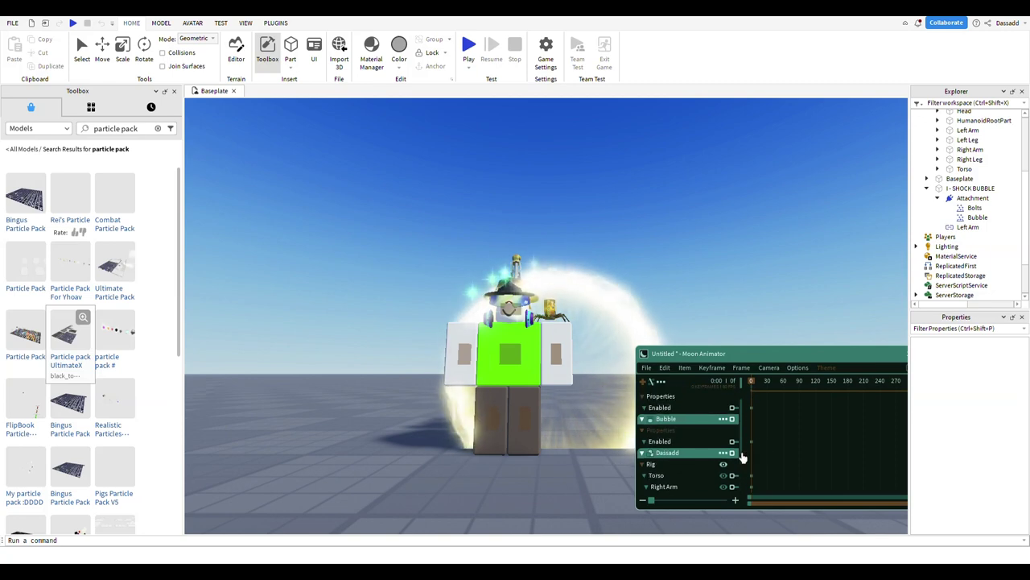
scroll(506, 349, "up", 3)
right_click_drag(507, 350, 506, 350)
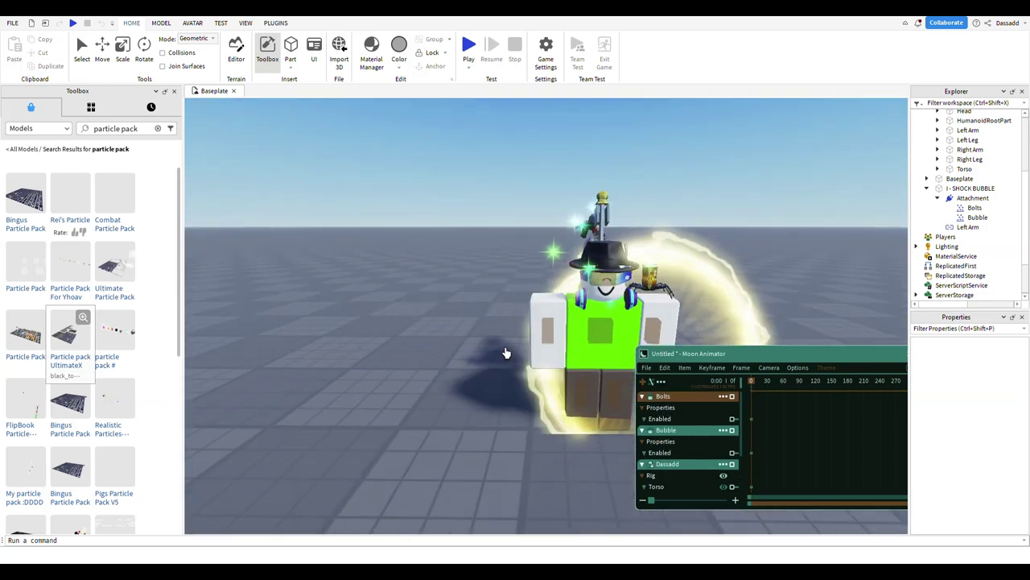
left_click(664, 316)
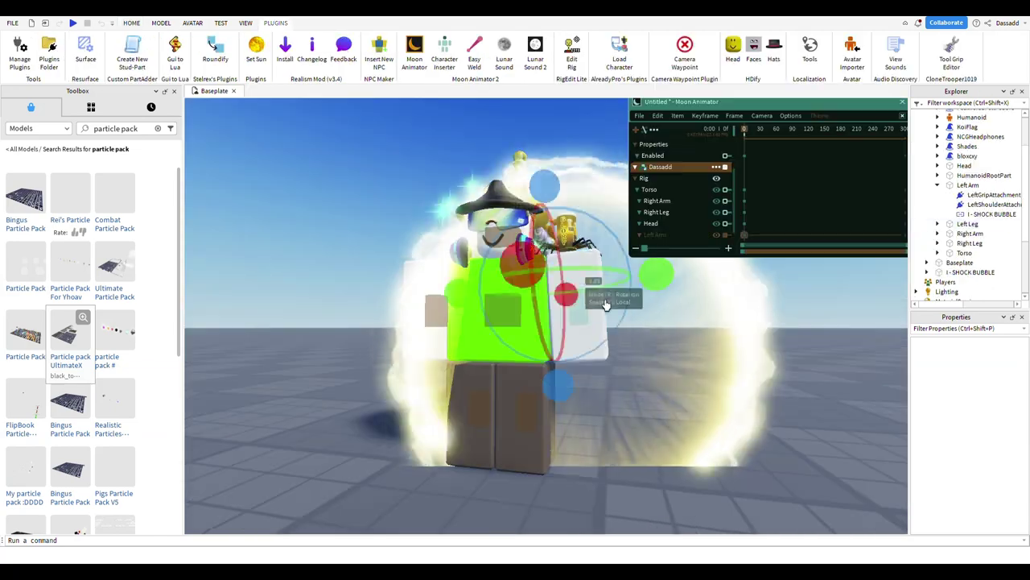
scroll(634, 346, "up", 3)
scroll(634, 348, "down", 5)
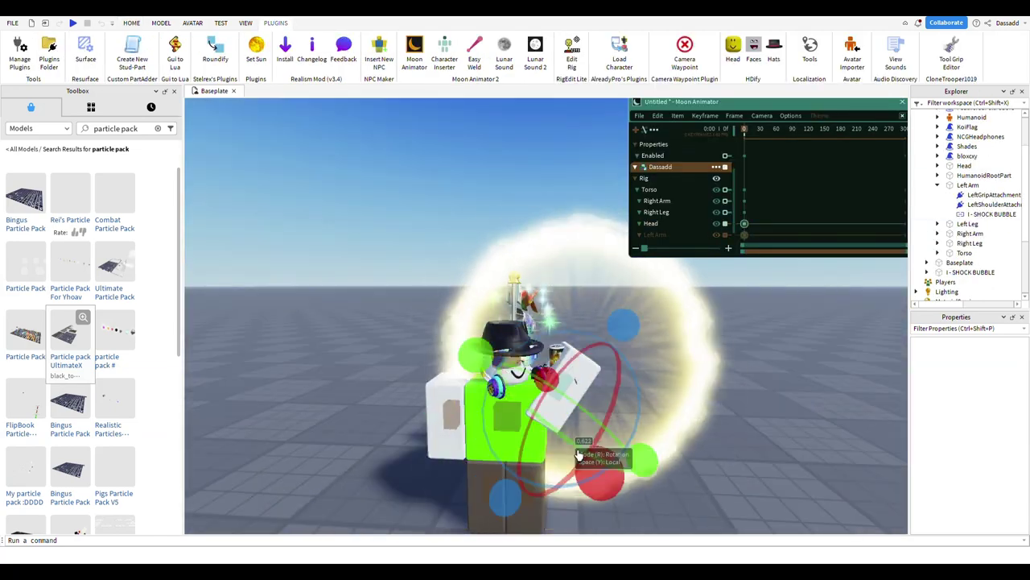
right_click_drag(546, 352, 545, 352)
Rotate the arm into the raised pose, preview it, and give the keyframes Quad easing
key("r")
key("r")
mouse_move(522, 414)
right_mouse_down()
mouse_move(529, 360)
mouse_move(771, 211)
right_mouse_up()
key("r")
key("space")
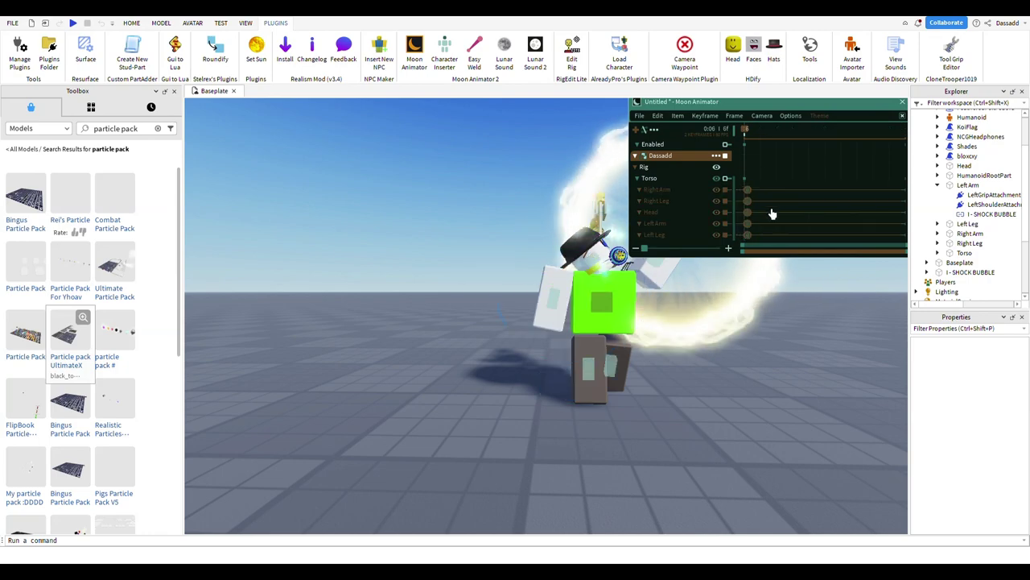
left_click(807, 294)
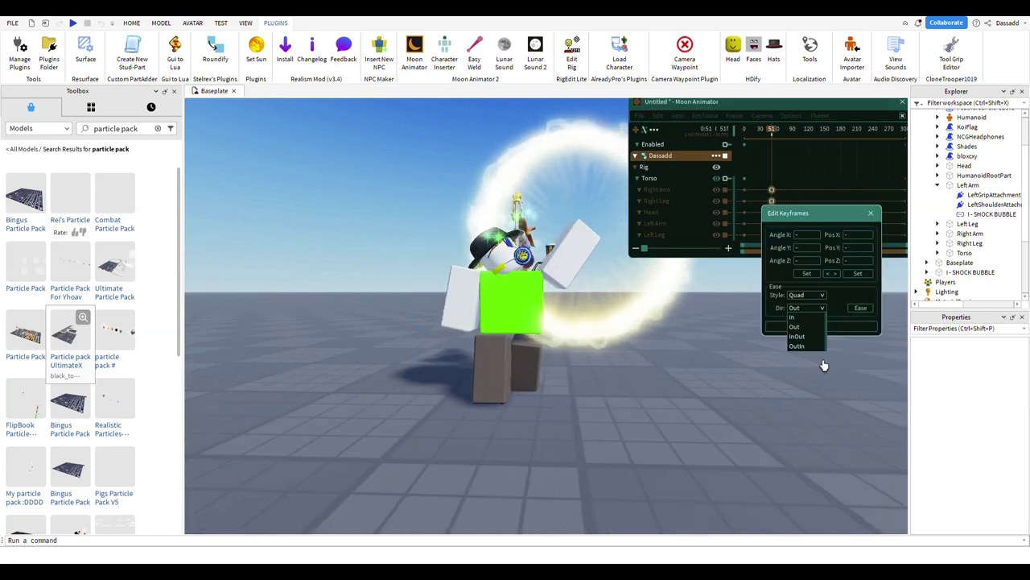
Return to frame 0 and play the arm-raise animation through frame 162 with the shock bubble glowing
left_click(734, 115)
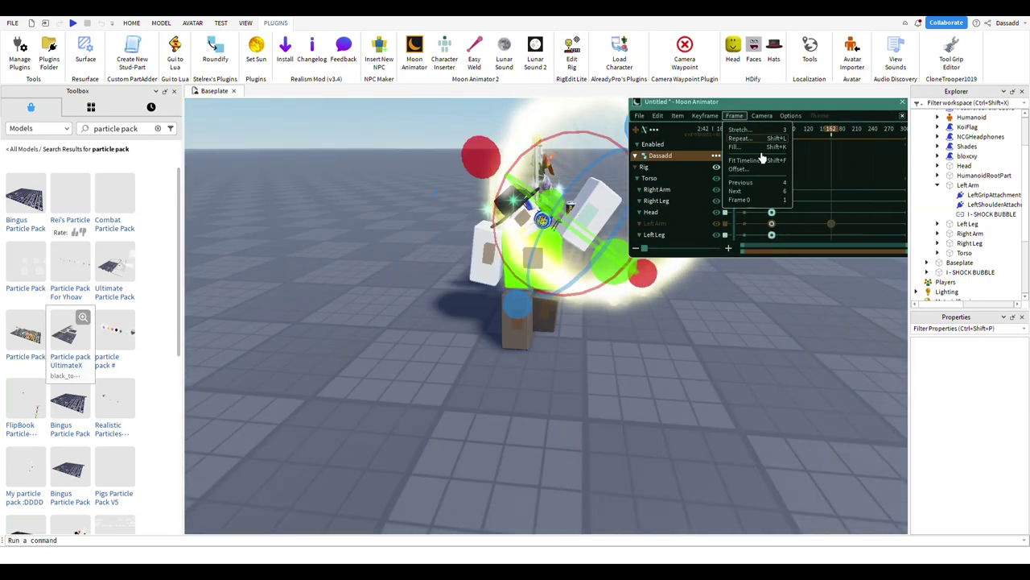
left_click(762, 158)
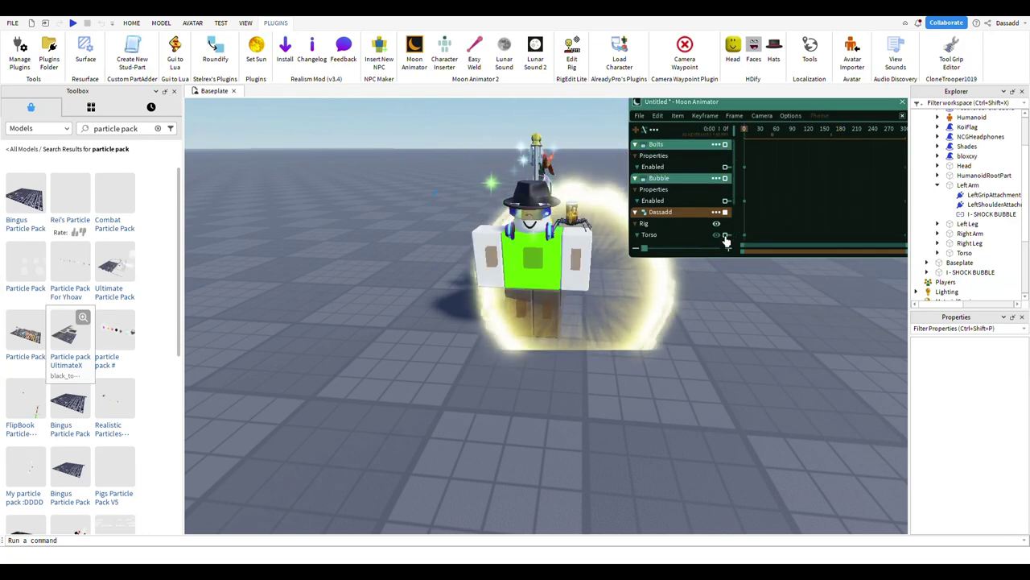
right_click_drag(719, 335, 718, 339)
scroll(717, 339, "up", 5)
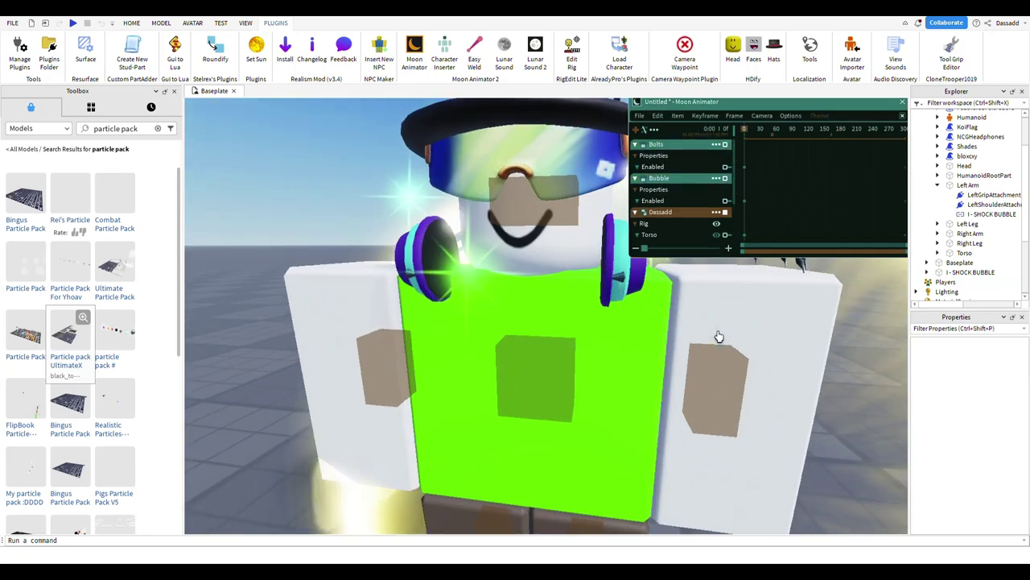
scroll(720, 338, "down", 5)
key("space")
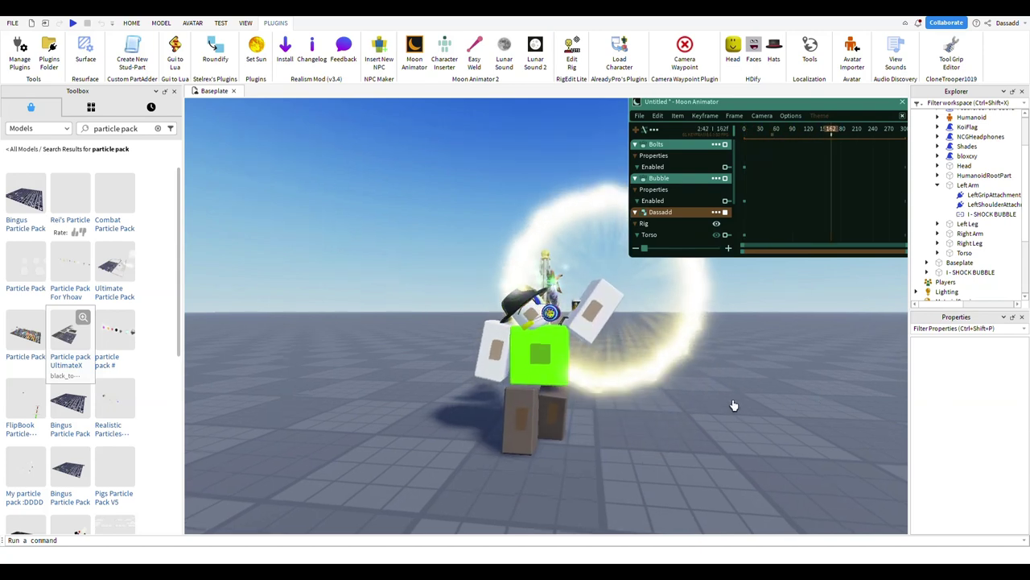
scroll(733, 407, "up", 2)
scroll(732, 405, "up", 2)
scroll(732, 406, "down", 3)
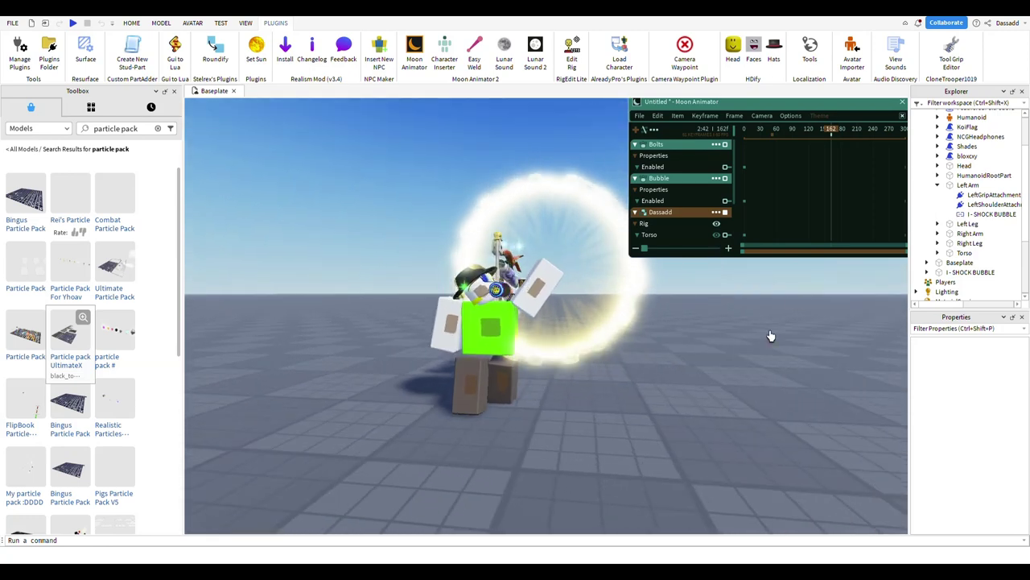
Set the Bolts keyframe's Enabled value to off and play back to check the effect
left_click(822, 150)
key("shift+Left")
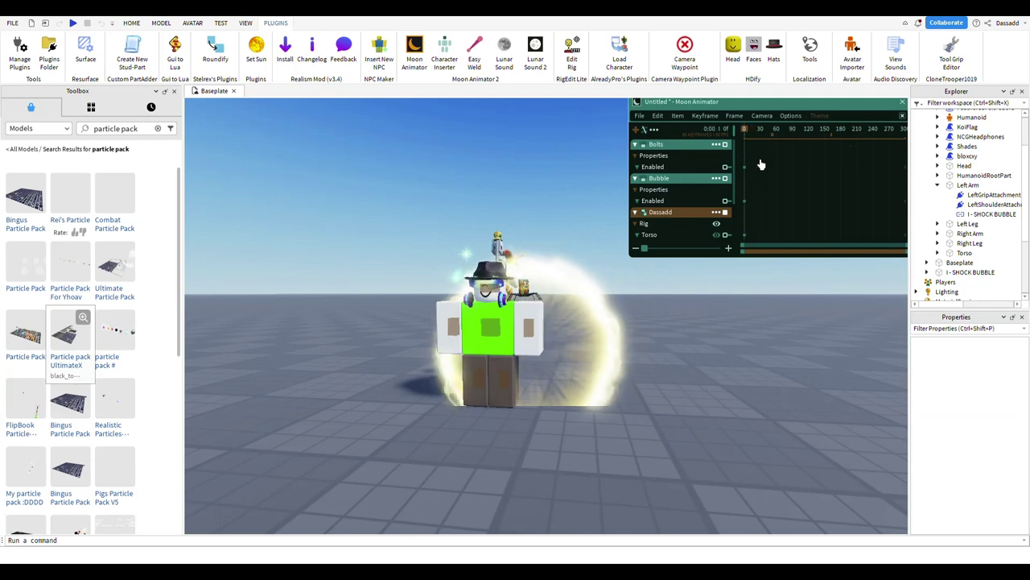
left_click(706, 214)
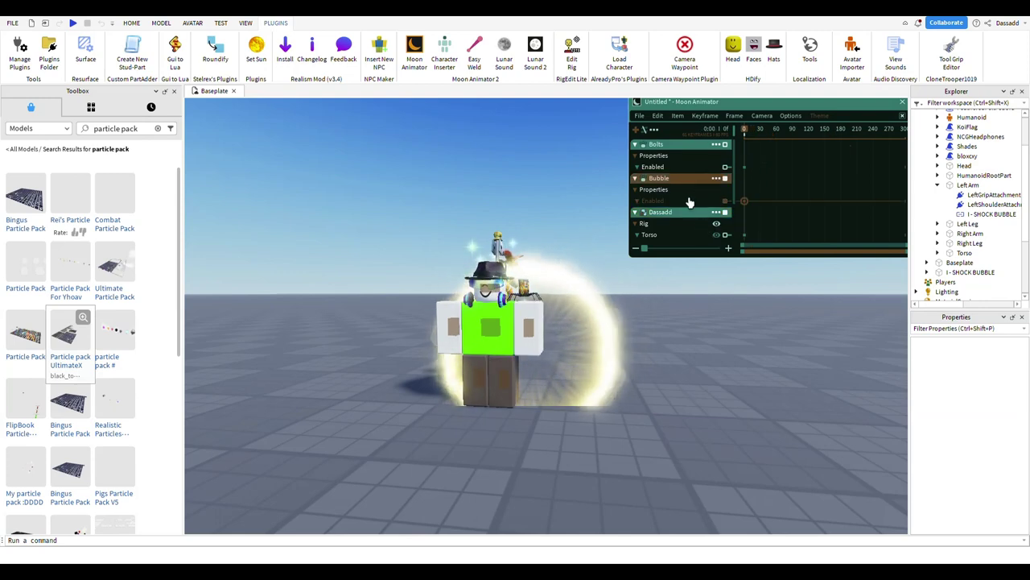
left_click(682, 185)
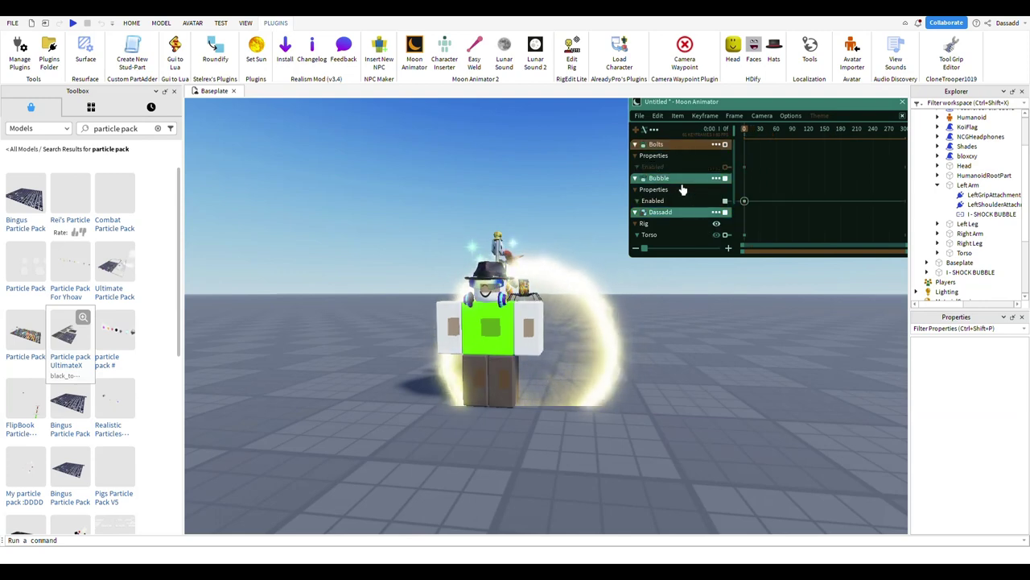
double_click(755, 180)
left_click(760, 210)
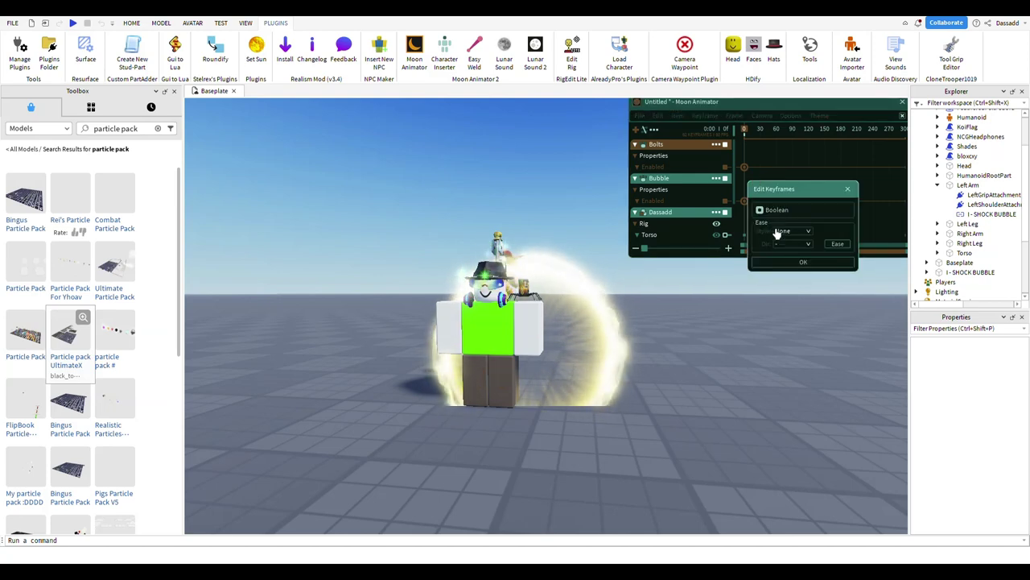
left_click(804, 264)
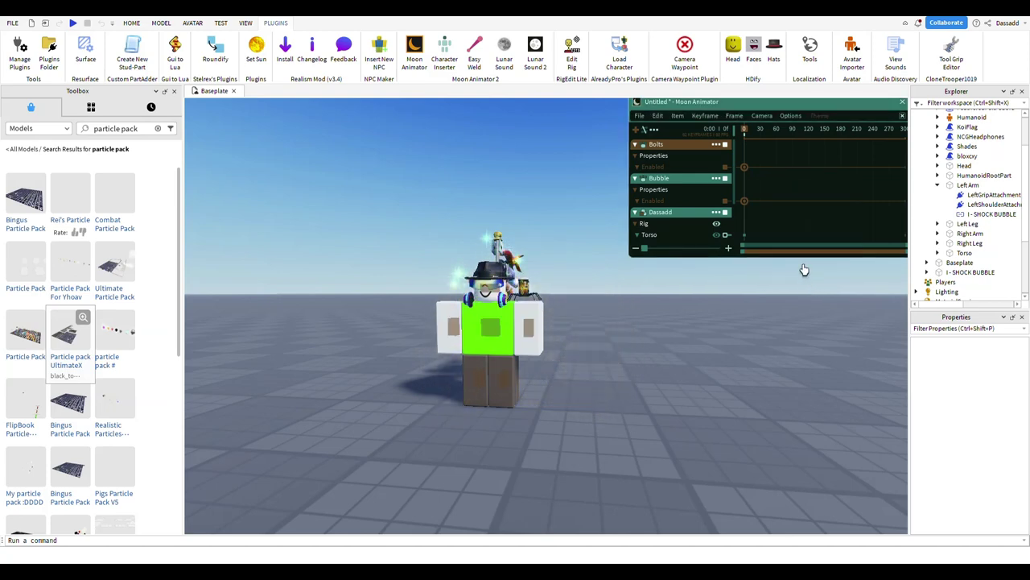
key("space")
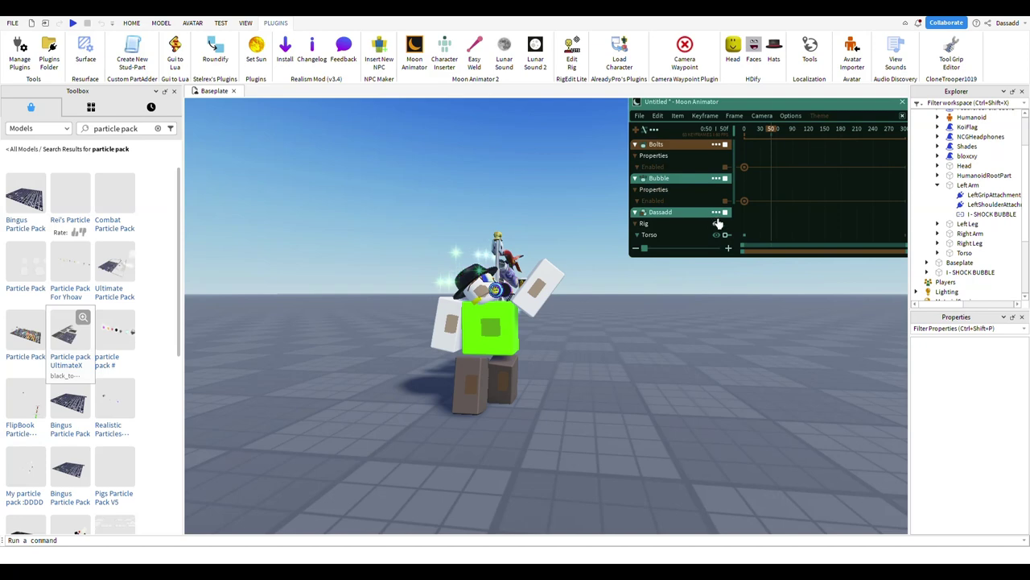
Paste Enabled keyframes at frame 50 and set the keyframes near frame 233 to off
key("ctrl+v")
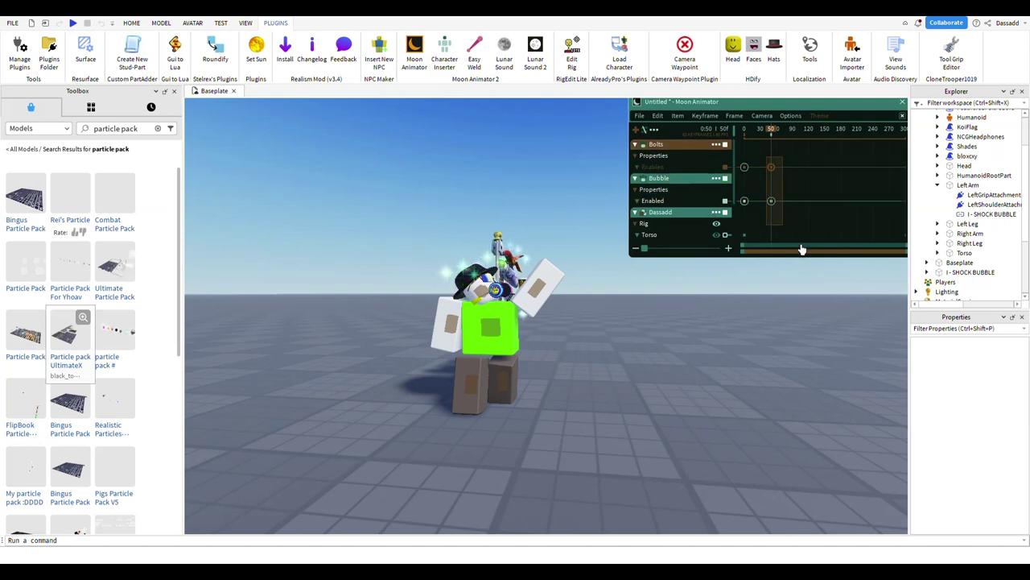
key("ctrl+e")
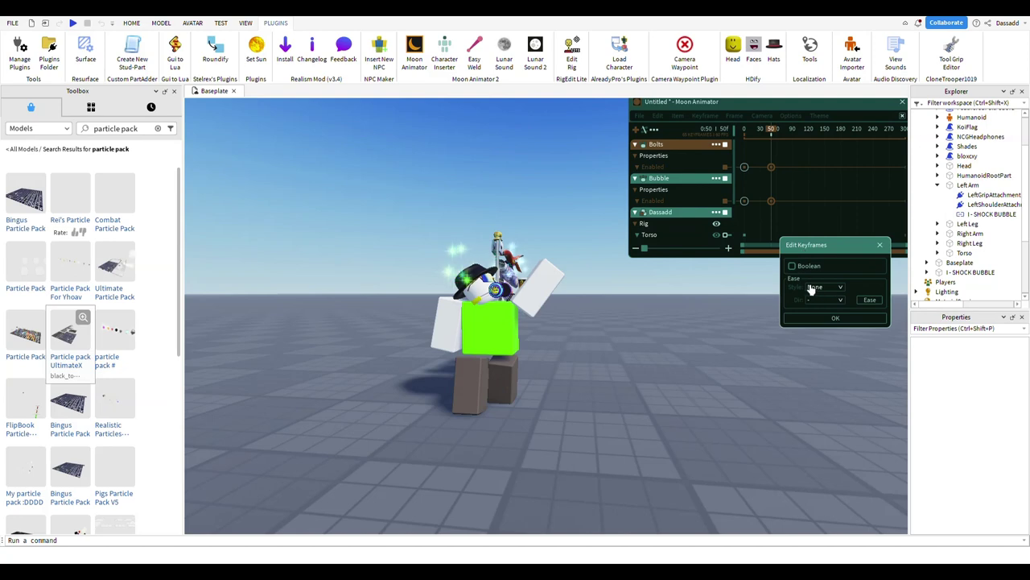
left_click(835, 318)
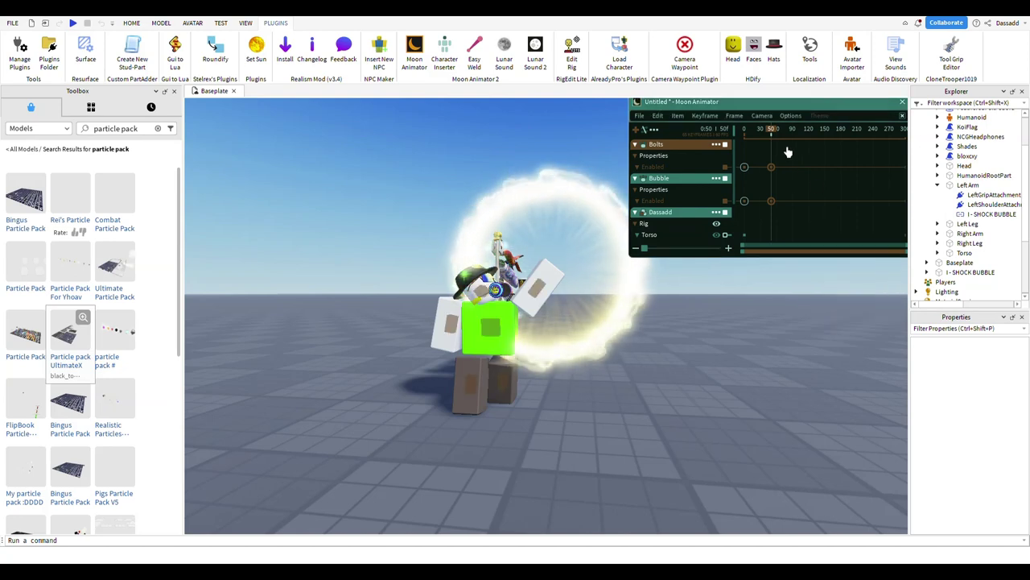
left_click_drag(788, 152, 853, 164)
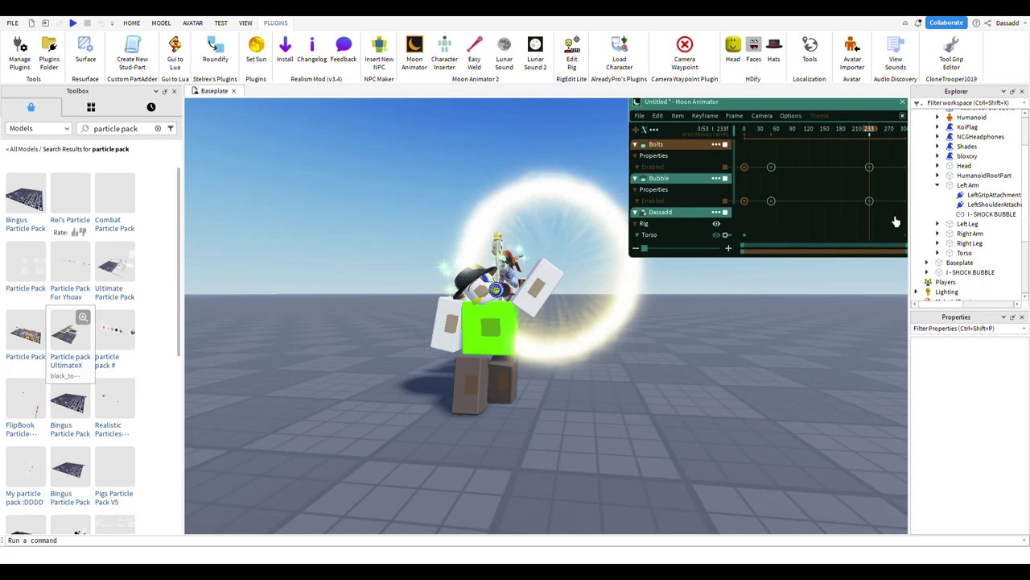
double_click(871, 168)
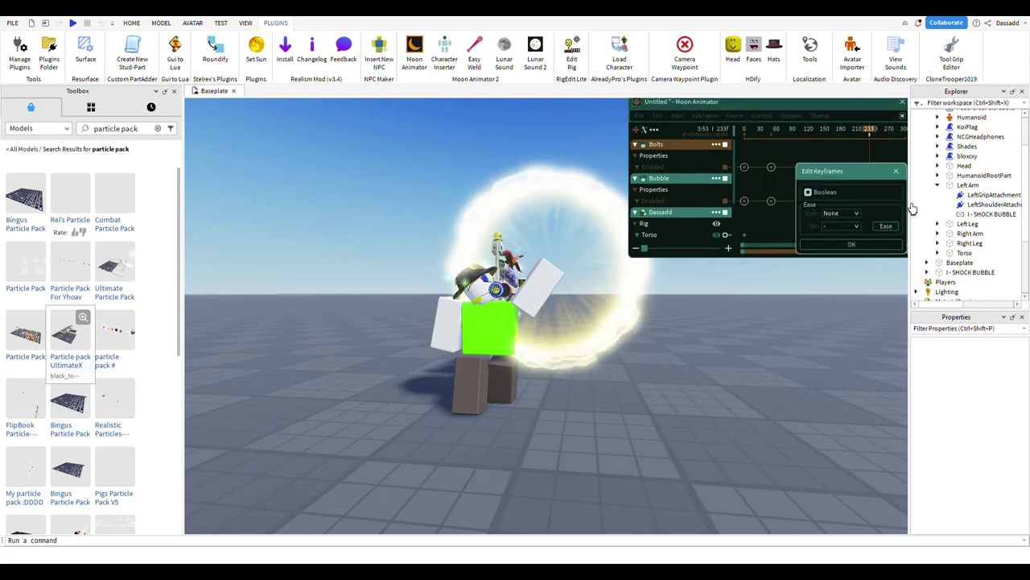
left_click(851, 244)
key("space")
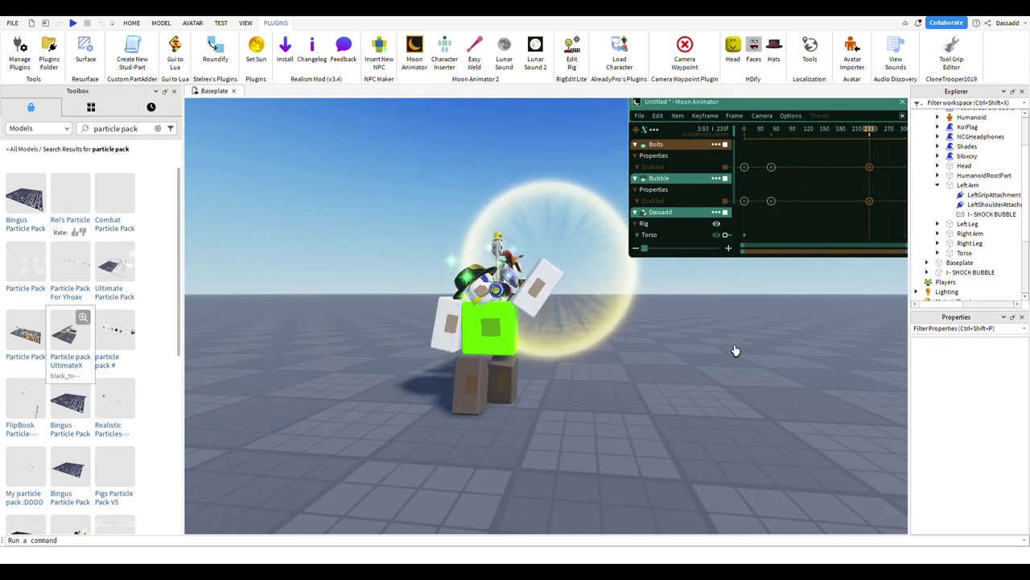
Select the Enabled, Left Arm and Left Leg tracks, then scrub to frame 183 and play
scroll(719, 217, "down", 3)
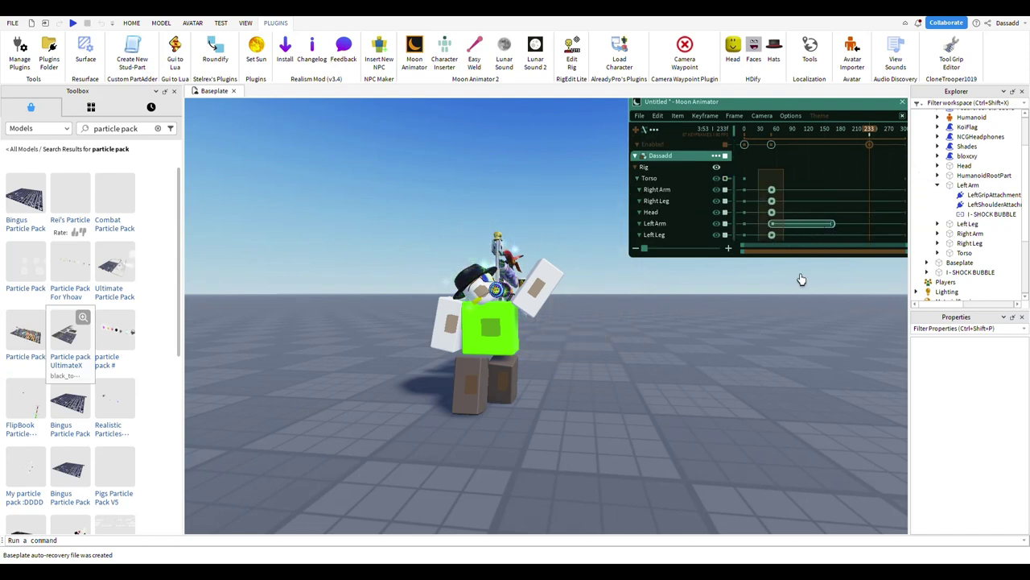
left_click(786, 201)
left_click(792, 226)
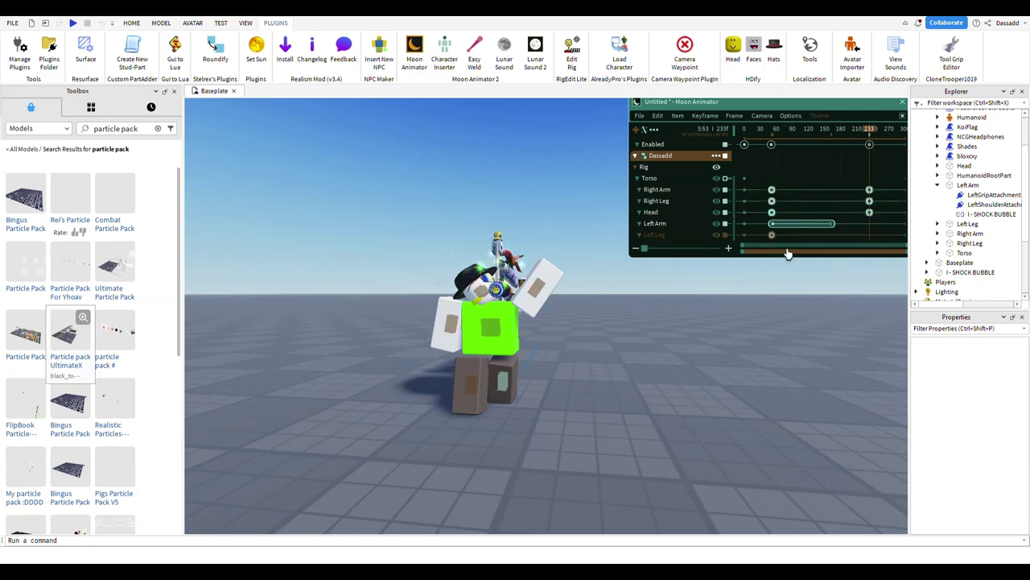
left_click(868, 234)
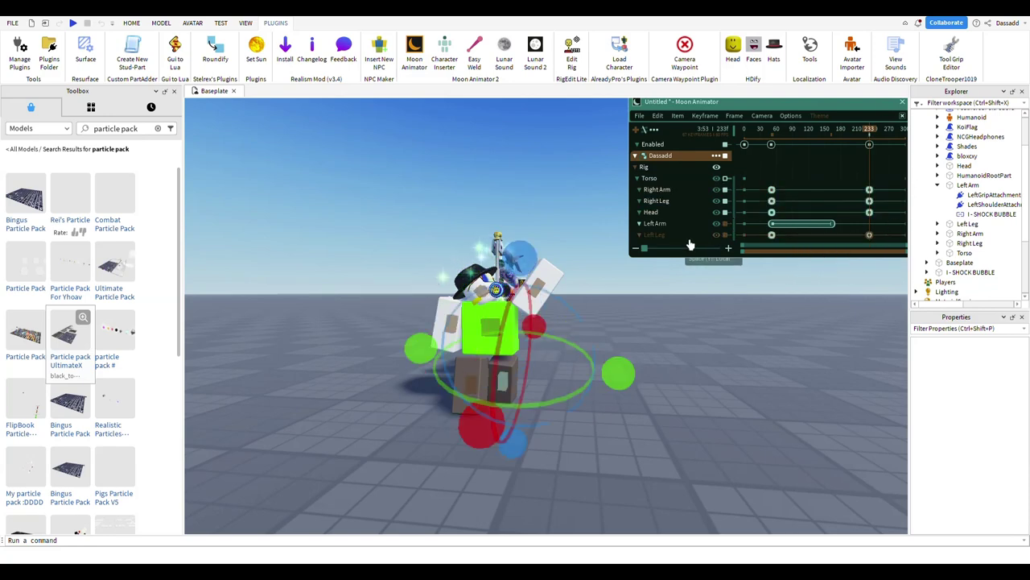
key("Up")
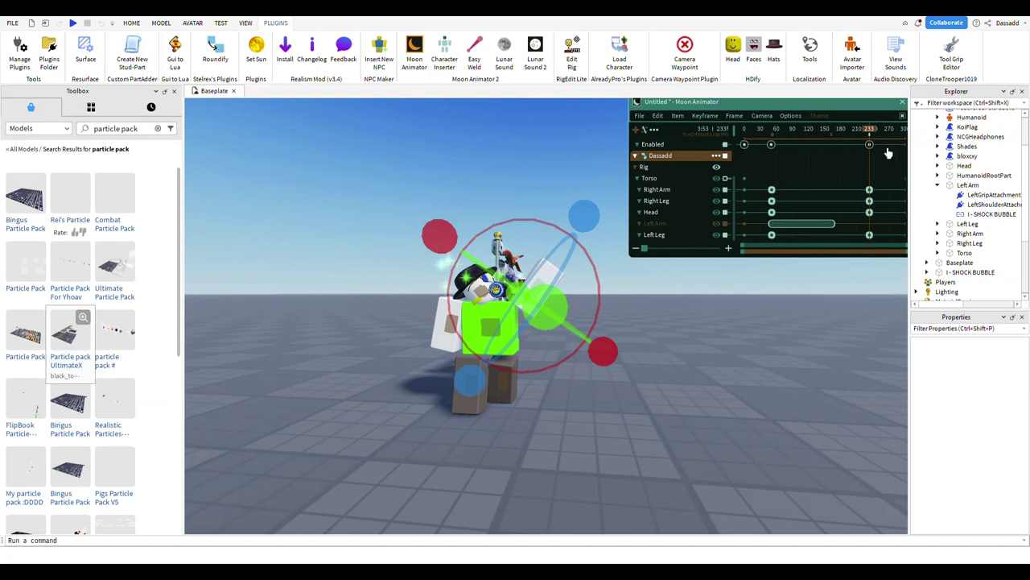
key("Home")
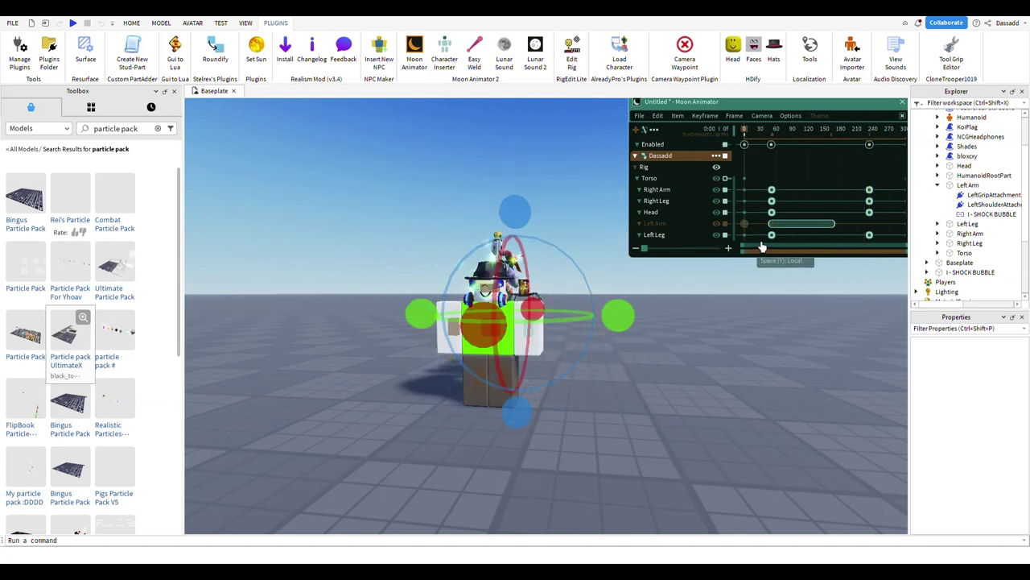
left_click_drag(762, 247, 868, 253)
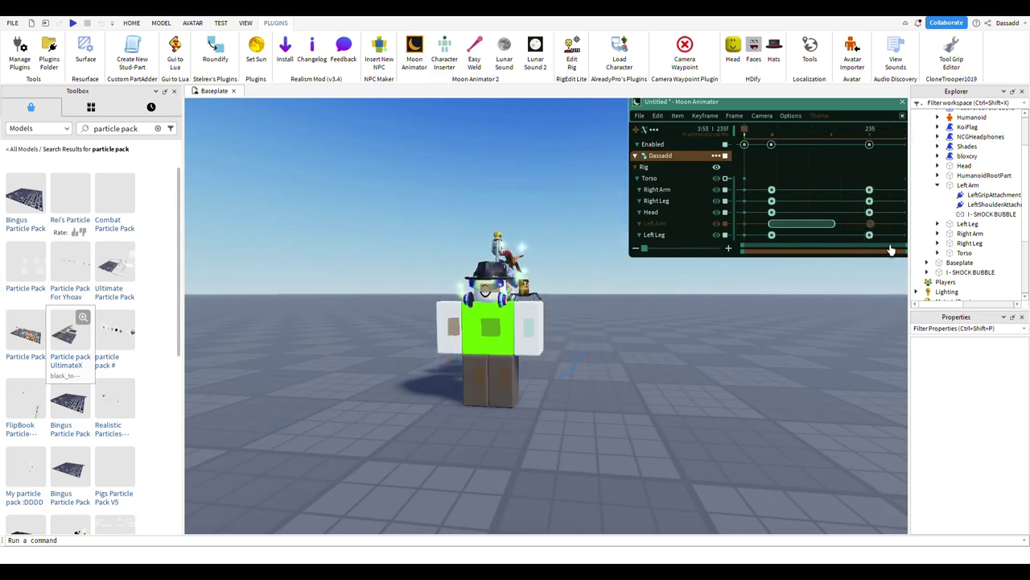
key("space")
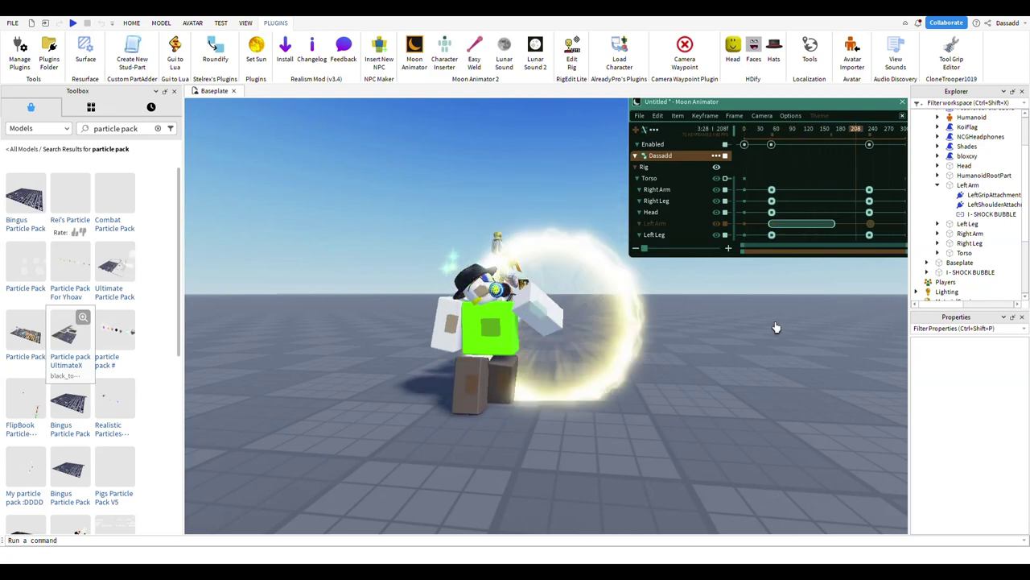
Select the Head track, scrub to frame 208, and drag a Head keyframe later
left_click(695, 235)
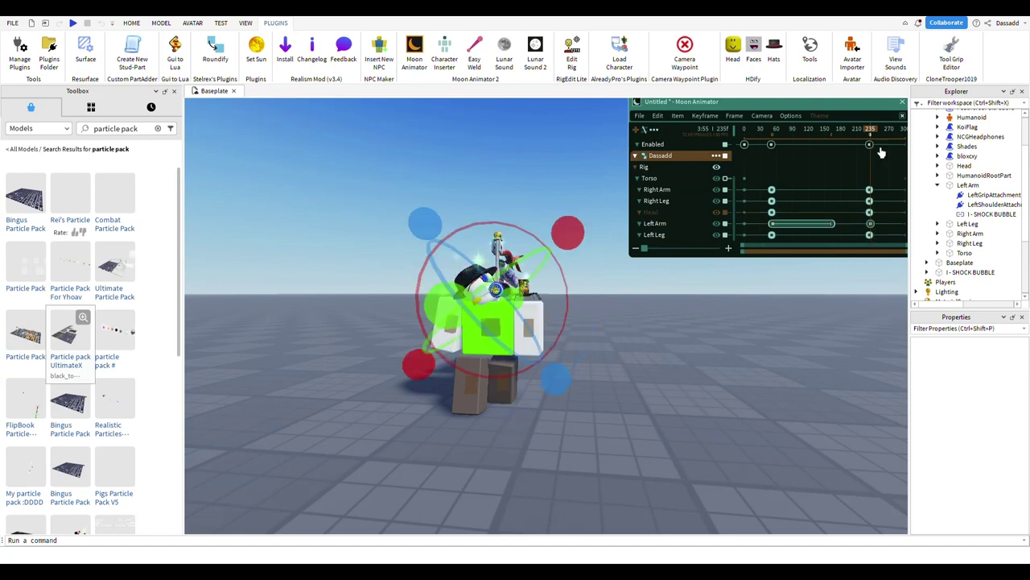
key("Home")
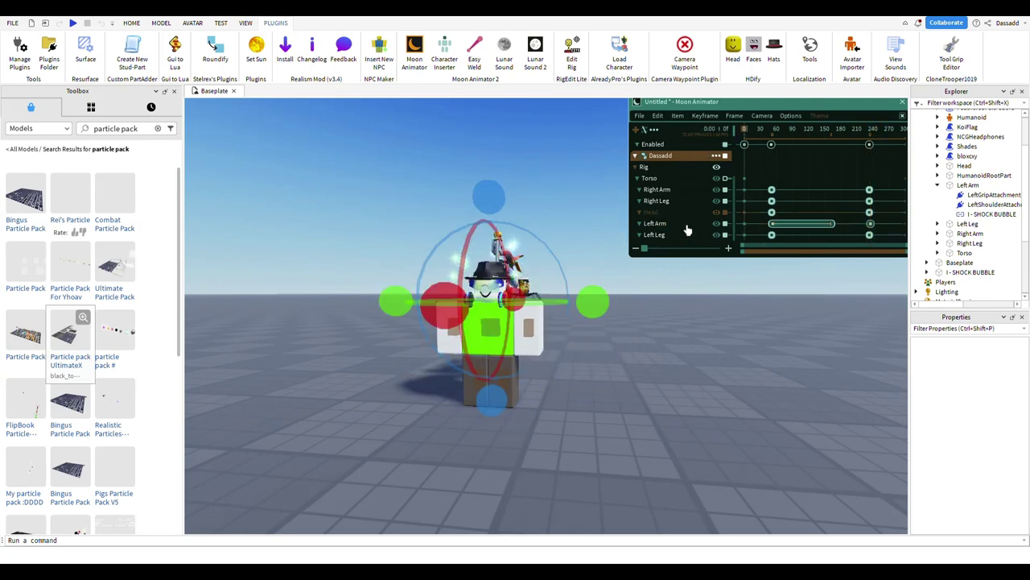
left_click_drag(761, 234, 886, 241)
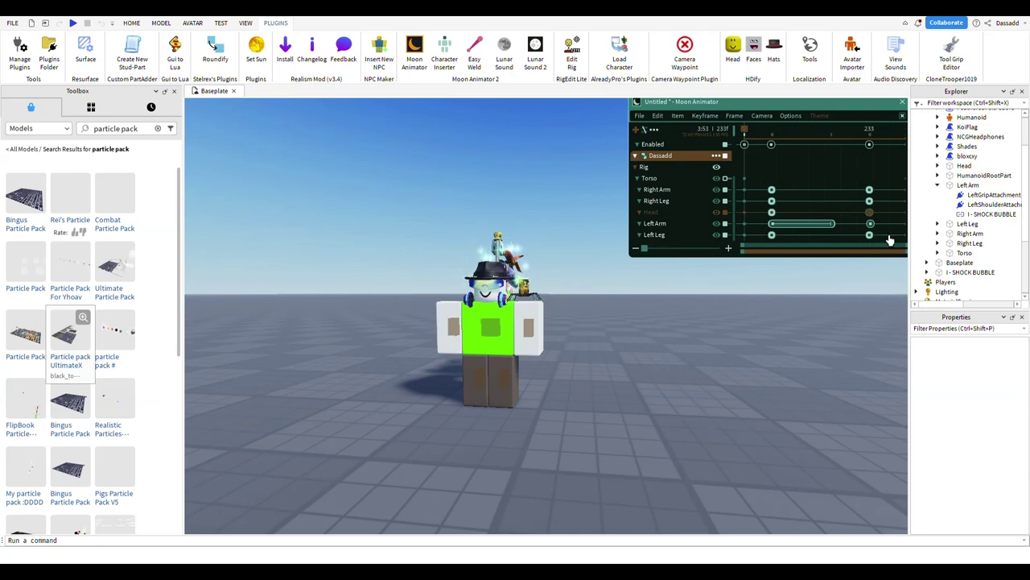
key("Home")
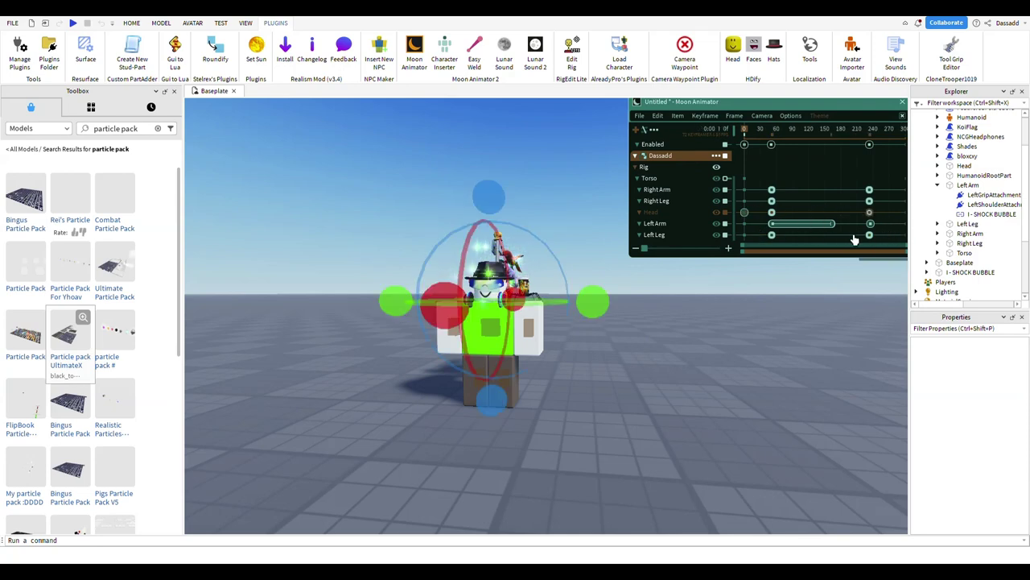
left_click_drag(763, 235, 879, 237)
key("Home")
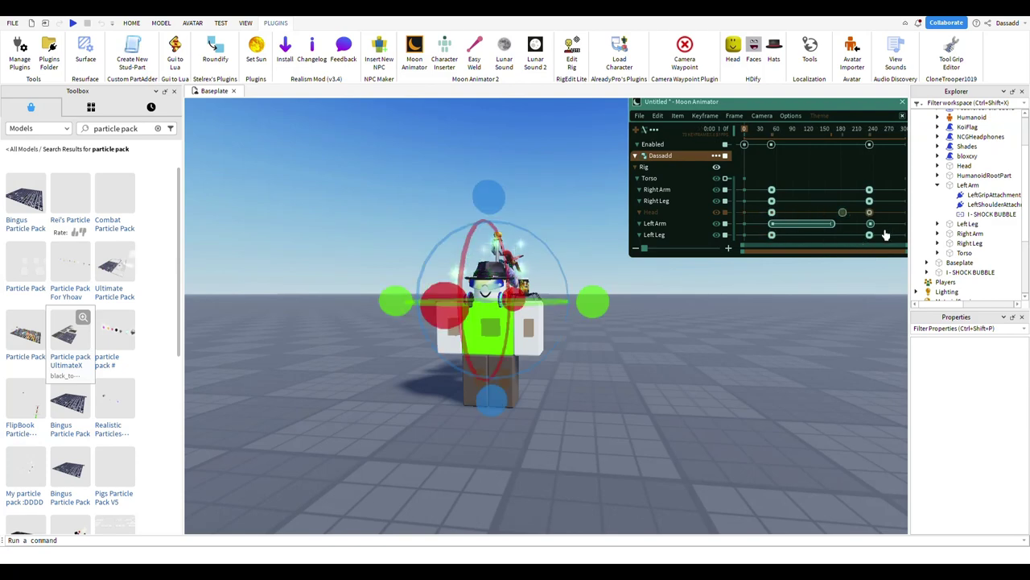
Undo the accidental Head keyframe move and replay the animation through frame 237
left_click(658, 115)
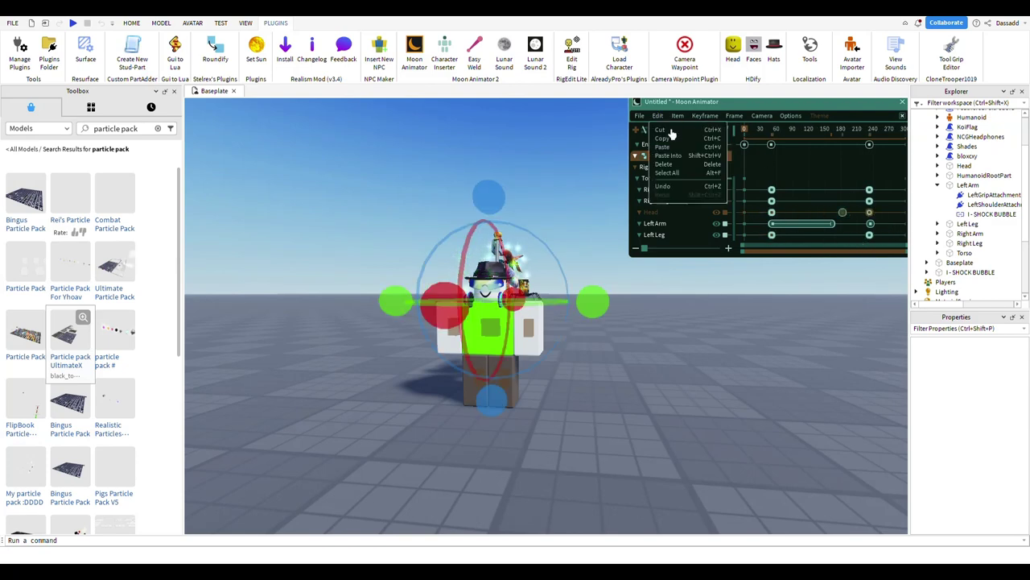
left_click(692, 187)
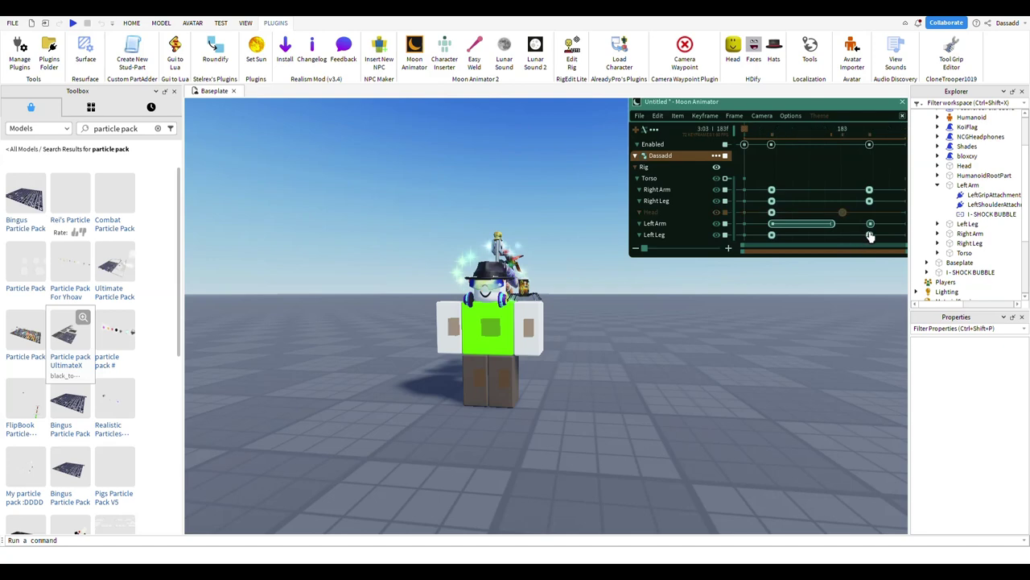
key("space")
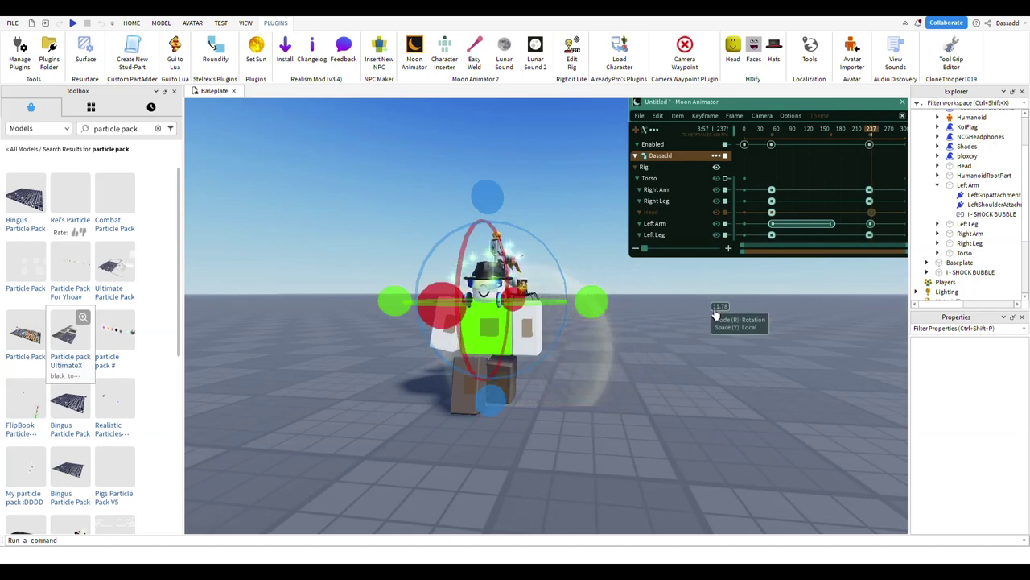
scroll(710, 319, "up", 5)
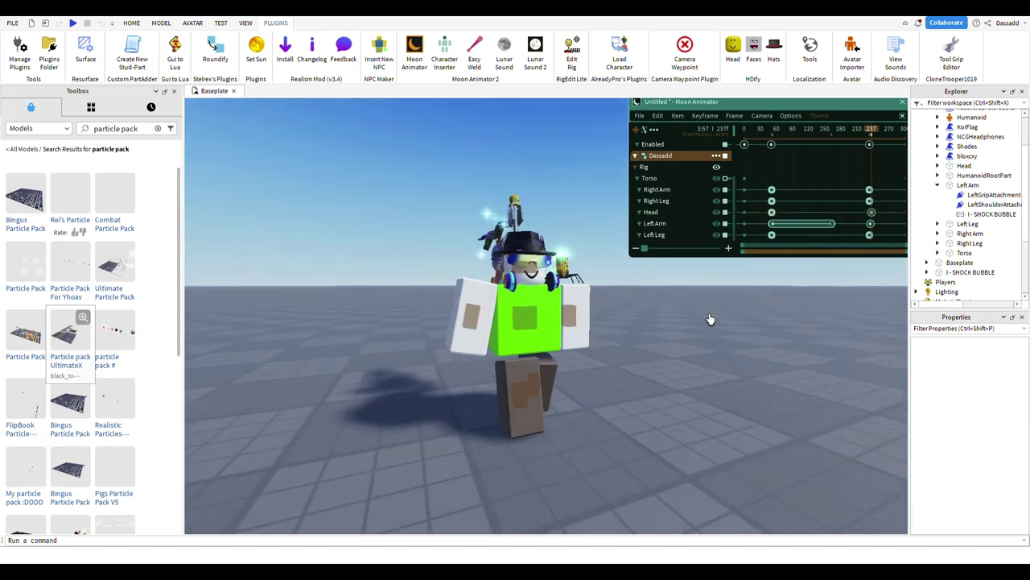
scroll(710, 320, "down", 5)
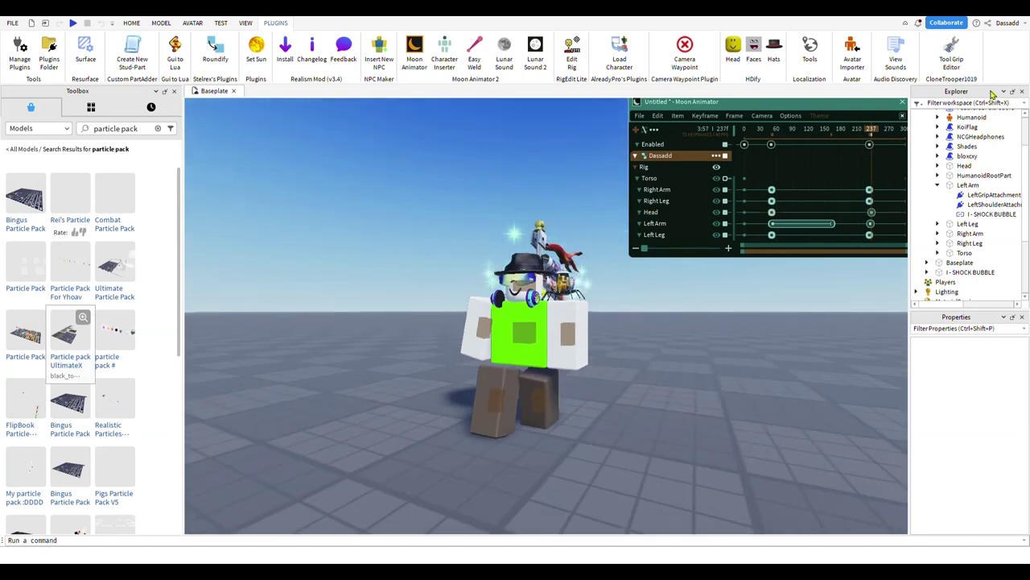